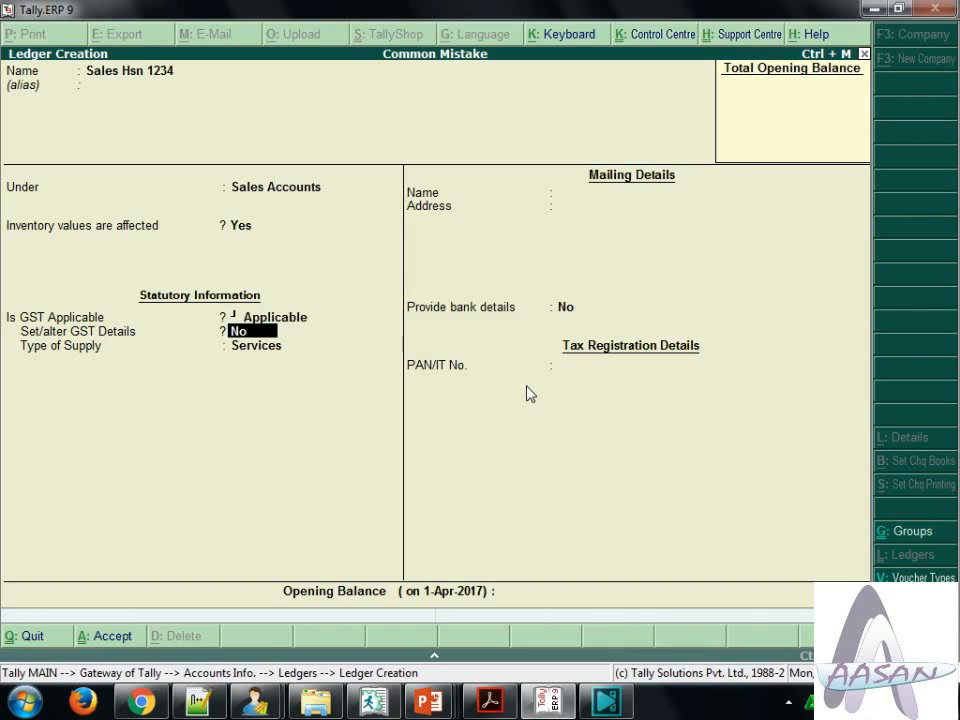
- Enable Set/alter GST Details for the new ledger Sales Hsn 1234, open its tax rate details and return to the ledger form
{"action": "key", "text": "BackSpace"}
{"action": "key", "text": "Return"}
{"action": "type", "text": "y"}
{"action": "key", "text": "Return"}
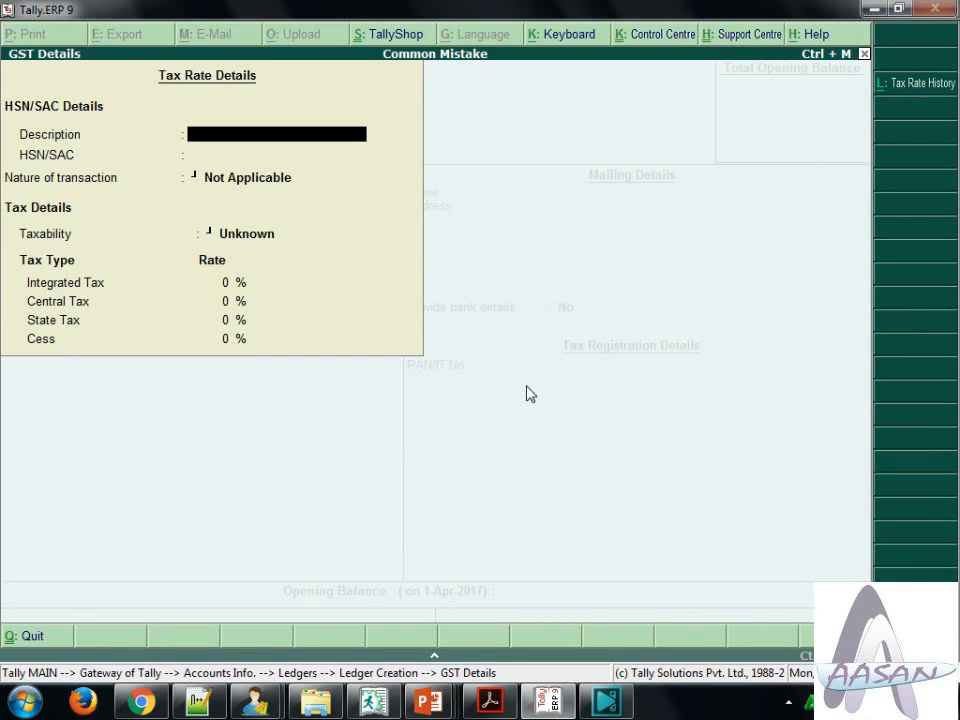
{"action": "key", "text": "Escape"}
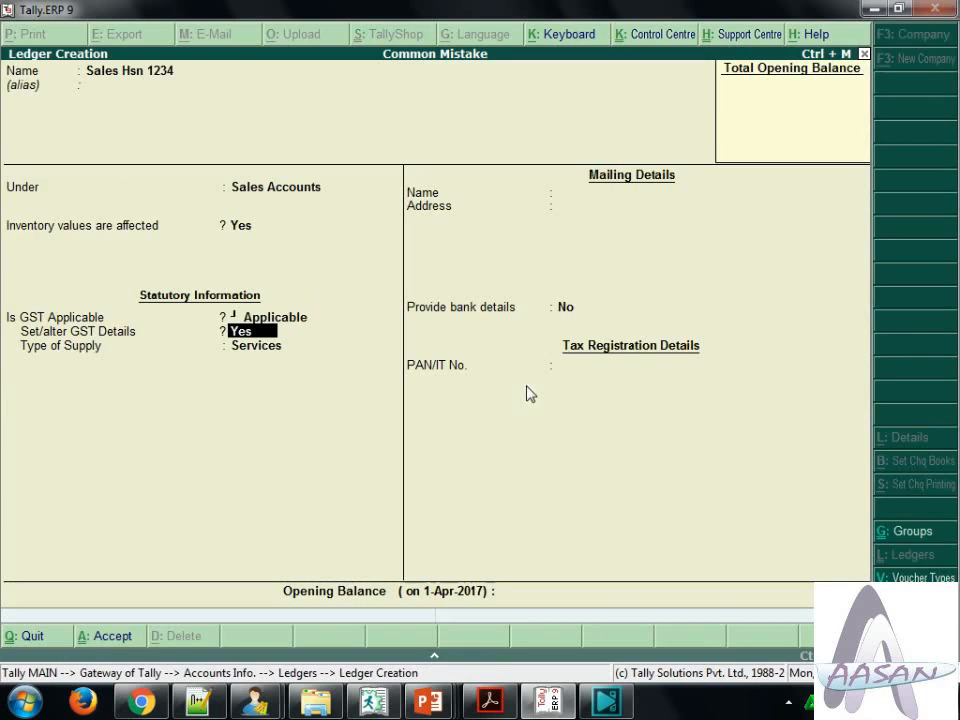
- Select Goods as the type of supply for the Sales Hsn 1234 ledger
{"action": "key", "text": "Return"}
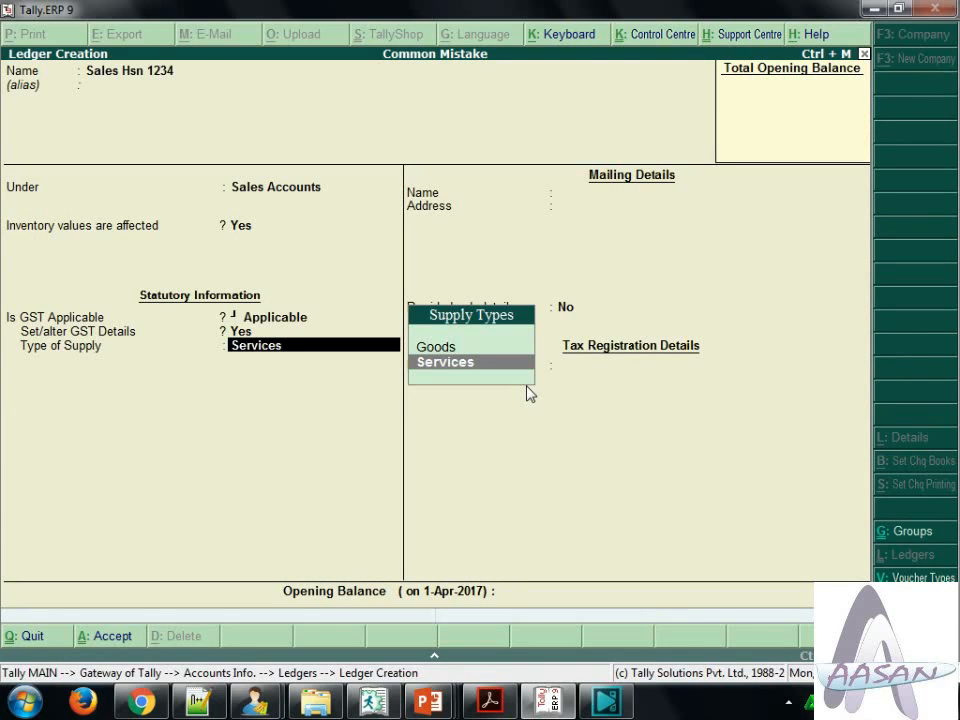
{"action": "key", "text": "Up"}
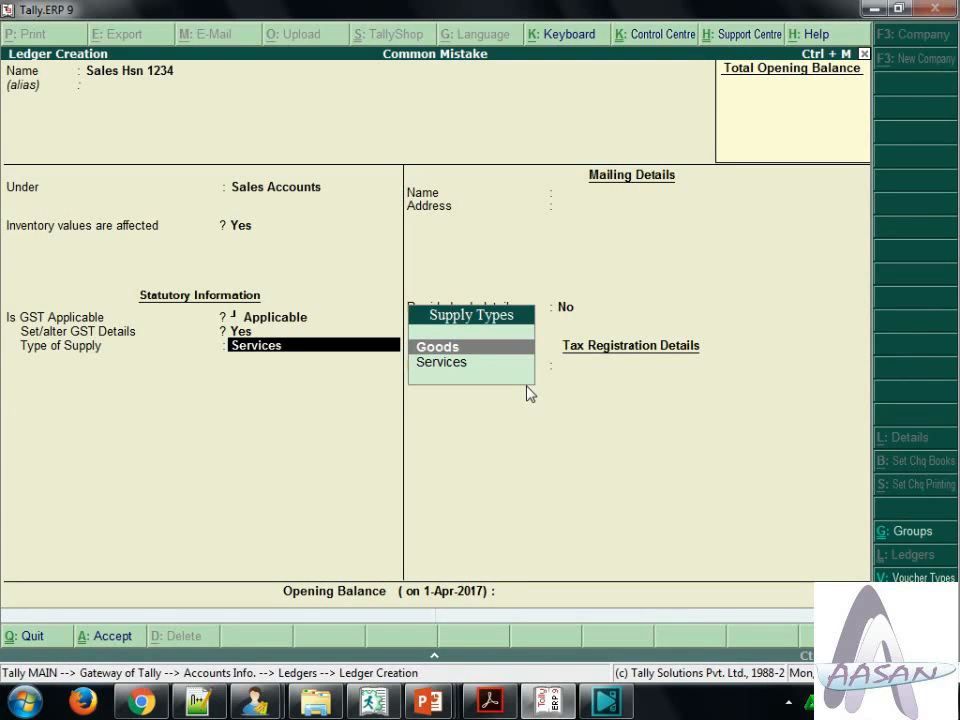
{"action": "key", "text": "Down"}
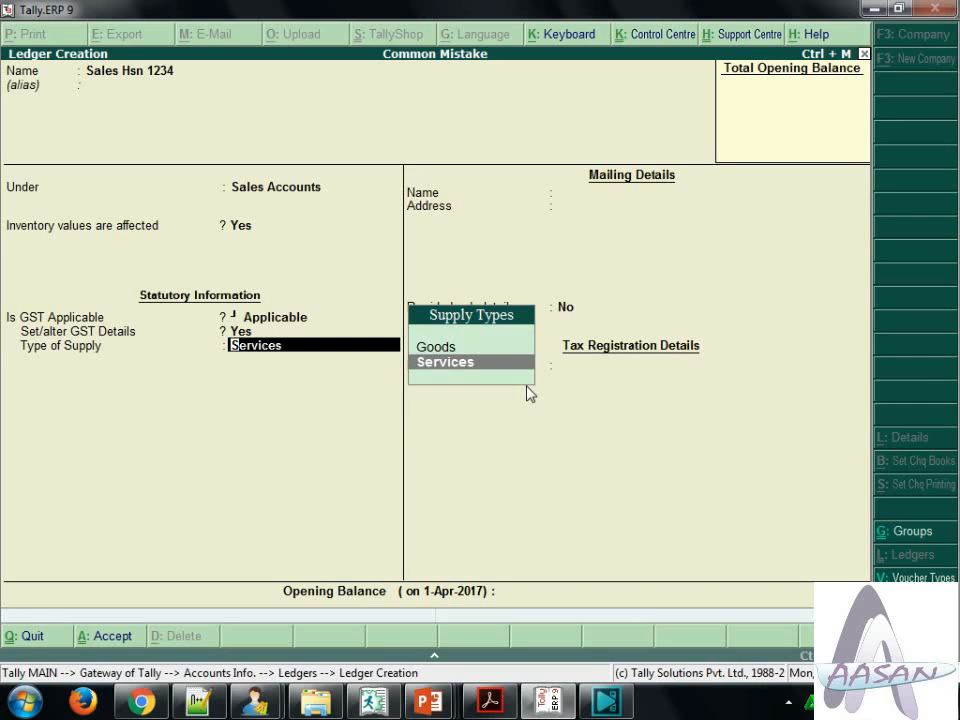
{"action": "key", "text": "Up"}
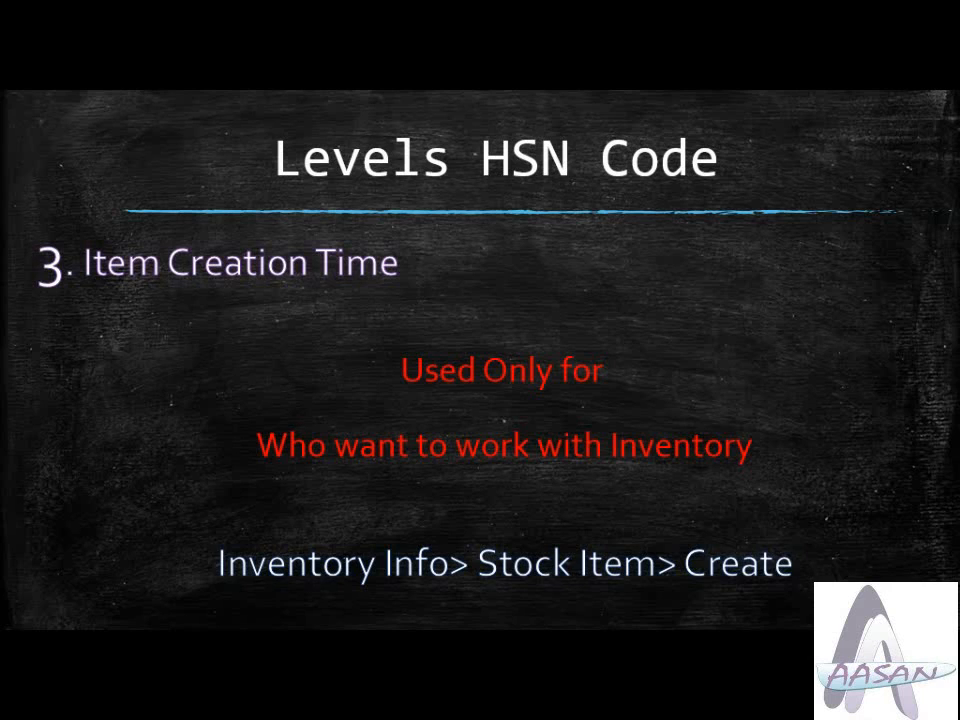
- Switch to Tally.ERP 9 and open the GST details of the new stock item Item A 1234 to view its HSN/SAC fields
{"action": "key", "text": "alt+Tab"}
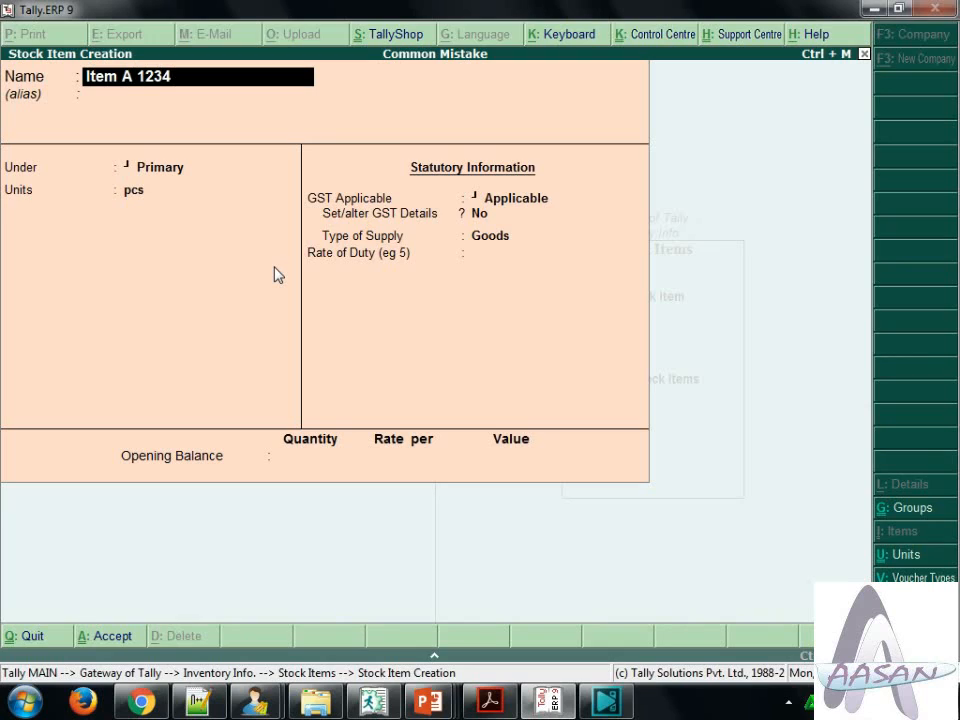
{"action": "key", "text": "Left"}
{"action": "key", "text": "End"}
{"action": "key", "text": "Return"}
{"action": "key", "text": "Return"}
{"action": "key", "text": "Return"}
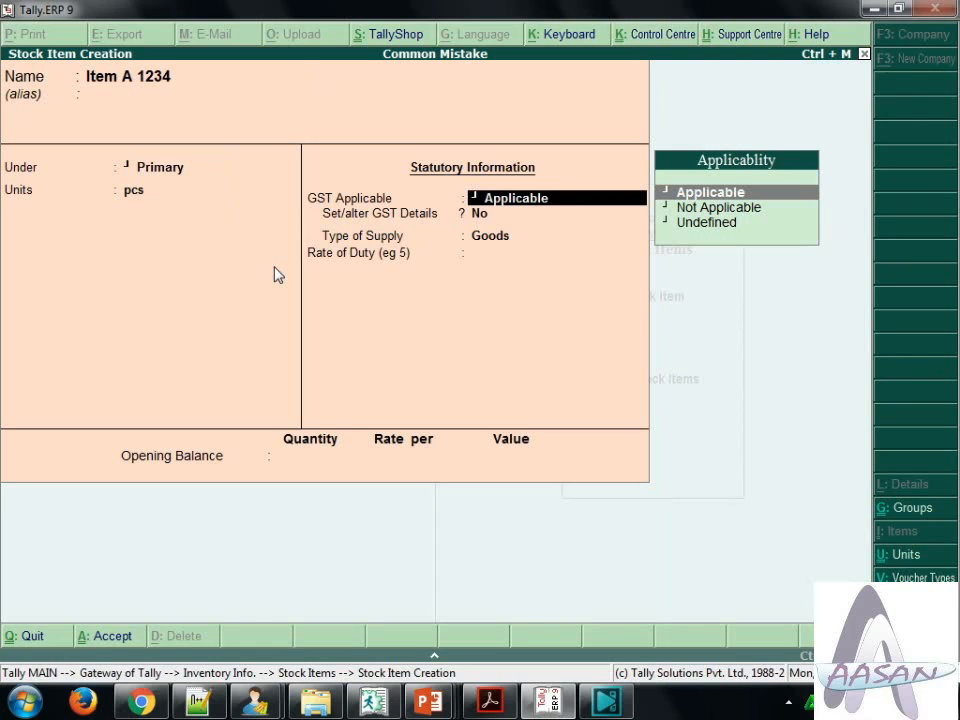
{"action": "key", "text": "Return"}
{"action": "type", "text": "y"}
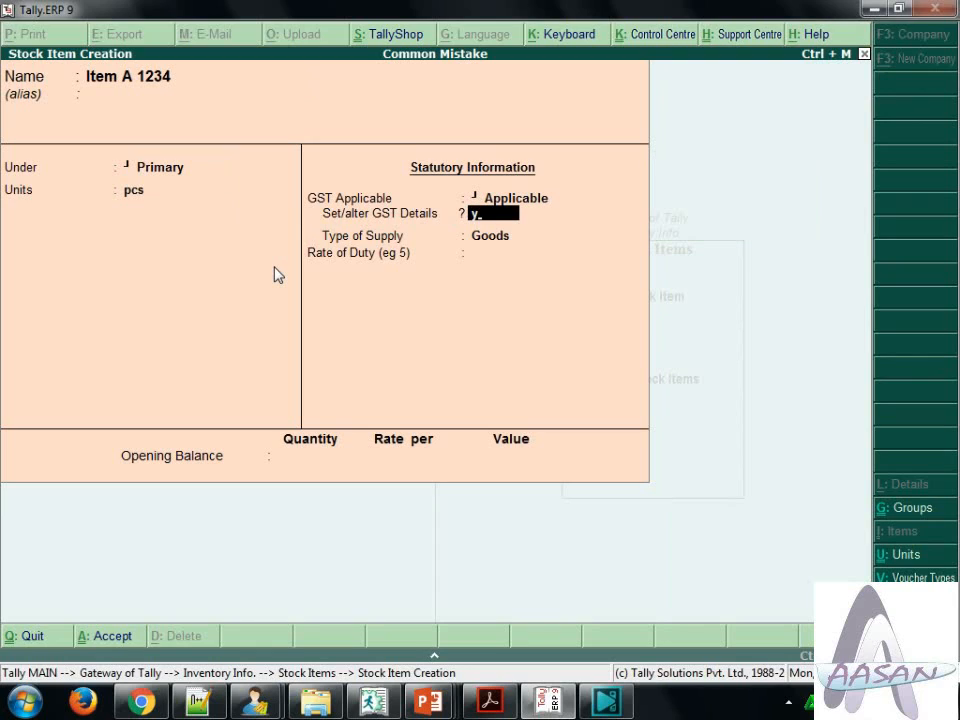
{"action": "key", "text": "Return"}
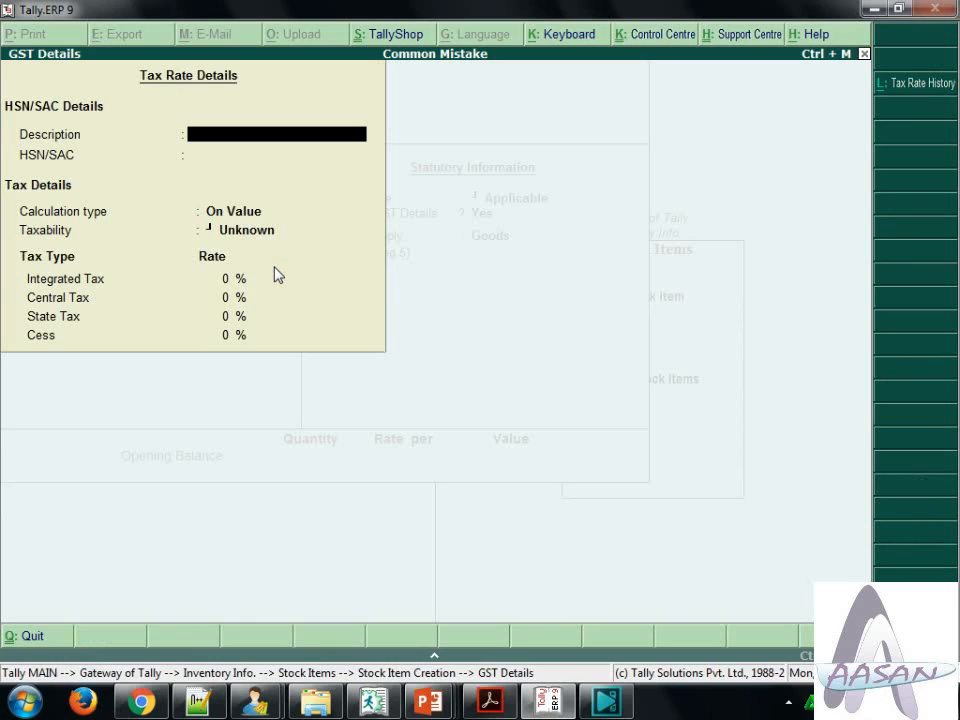
- Leave the GST details unfilled and set Set/alter GST Details to No for Item A 1234
{"action": "key", "text": "Escape"}
{"action": "key", "text": "y"}
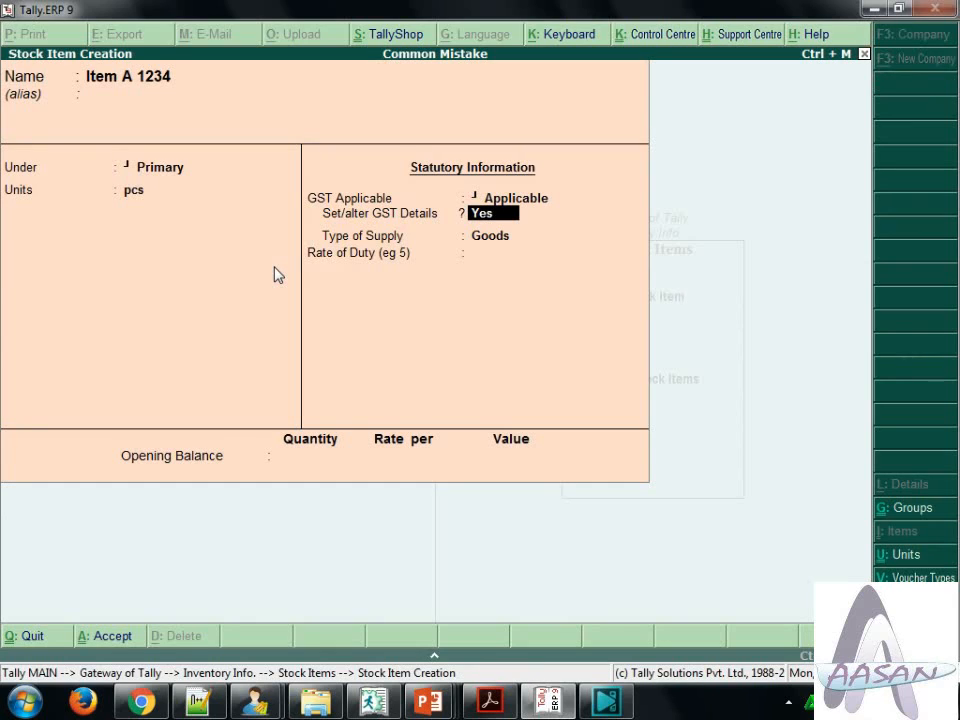
{"action": "type", "text": "n"}
{"action": "key", "text": "Return"}
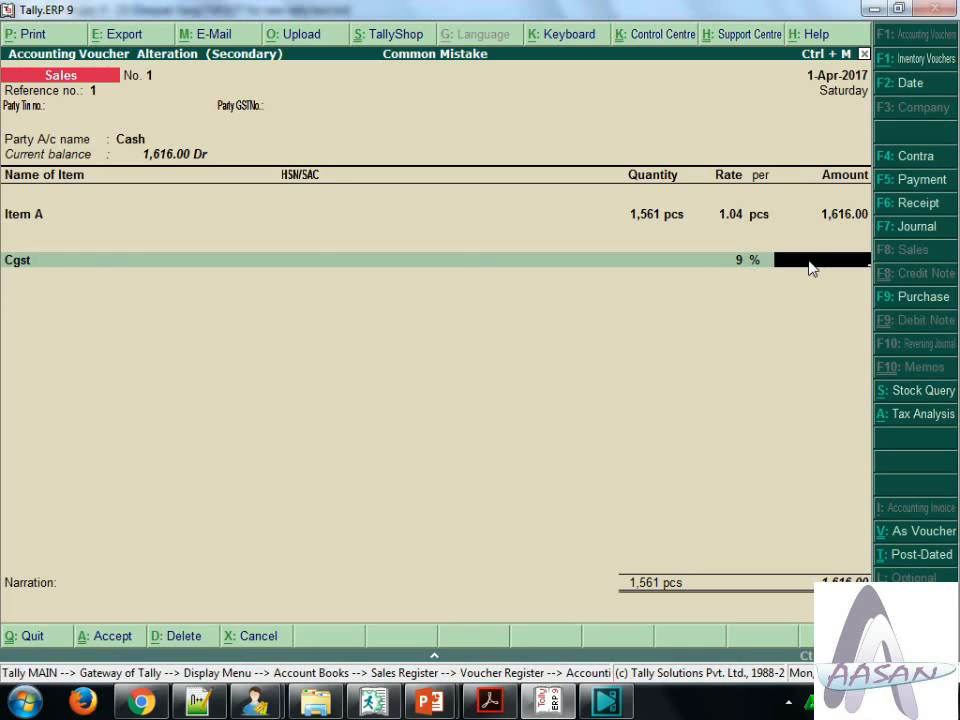
- Set the date of the Cash sales voucher to 1.7.17 while altering its Cgst line
{"action": "key", "text": "BackSpace"}
{"action": "key", "text": "Return"}
{"action": "key", "text": "F2"}
{"action": "type", "text": "1."}
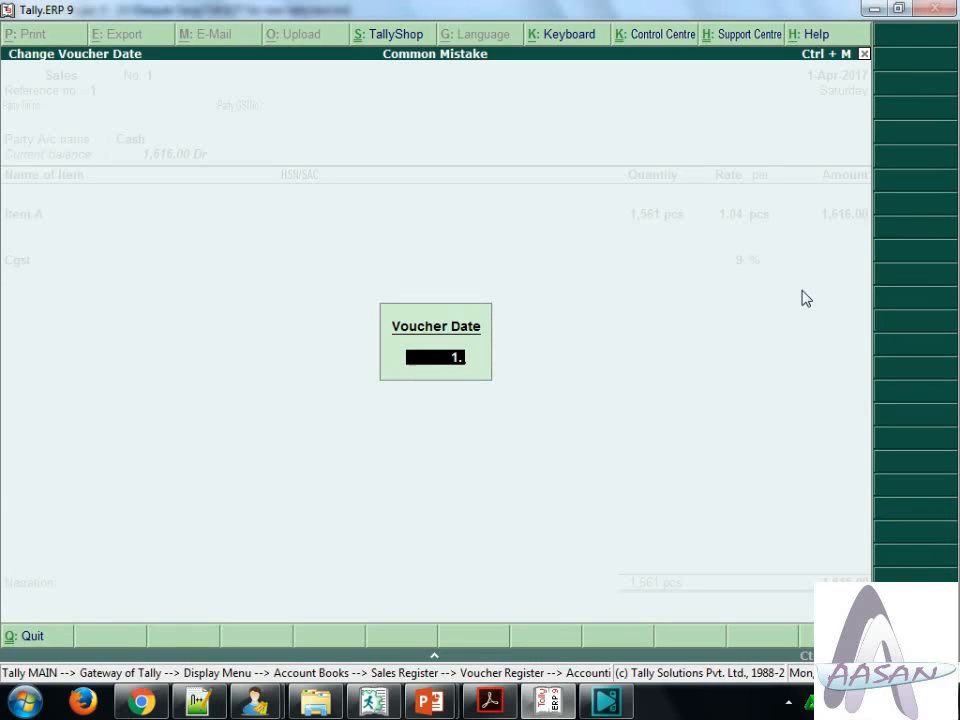
{"action": "type", "text": "7.17"}
{"action": "key", "text": "Return"}
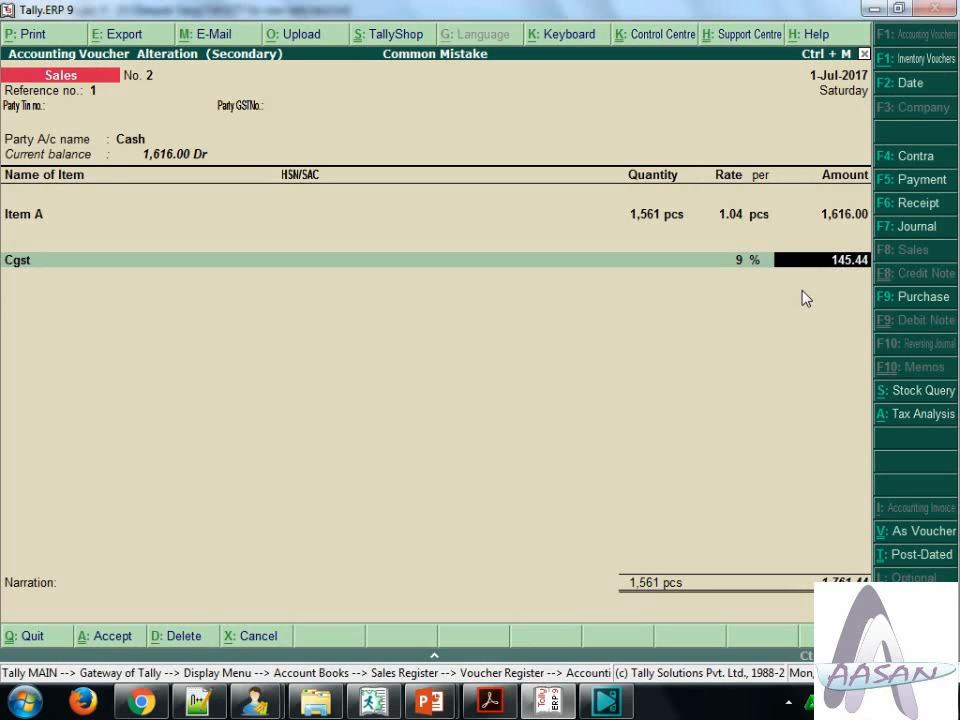
- Preview the voucher's printed tax invoice and examine the HSN/SAC column and the tax summary
{"action": "key", "text": "alt+p"}
{"action": "key", "text": "Return"}
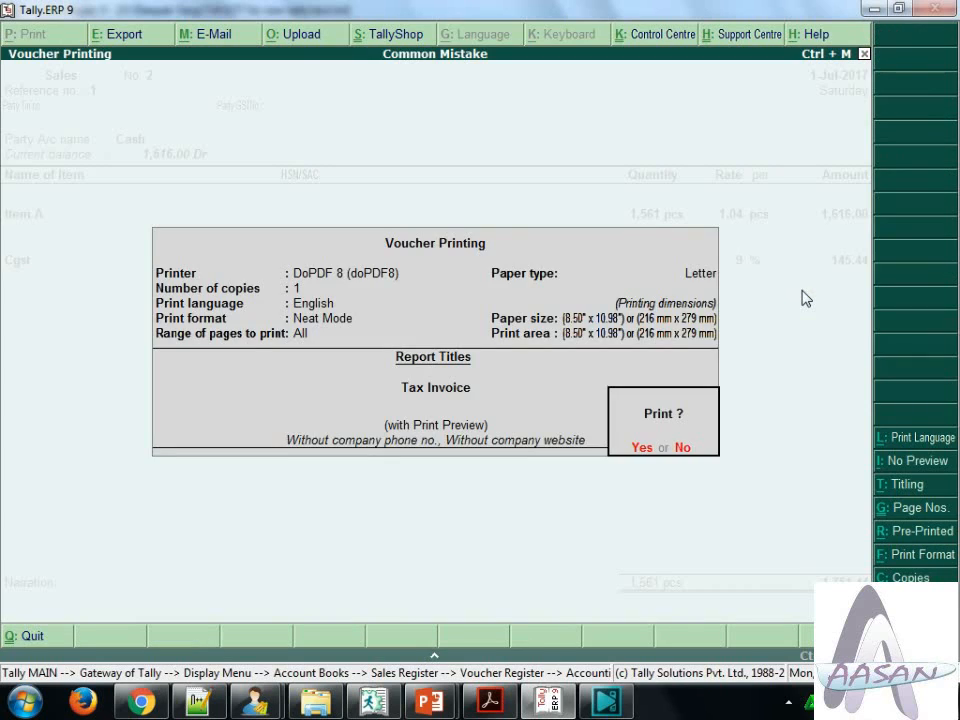
{"action": "key", "text": "Return"}
{"action": "key", "text": "alt+z"}
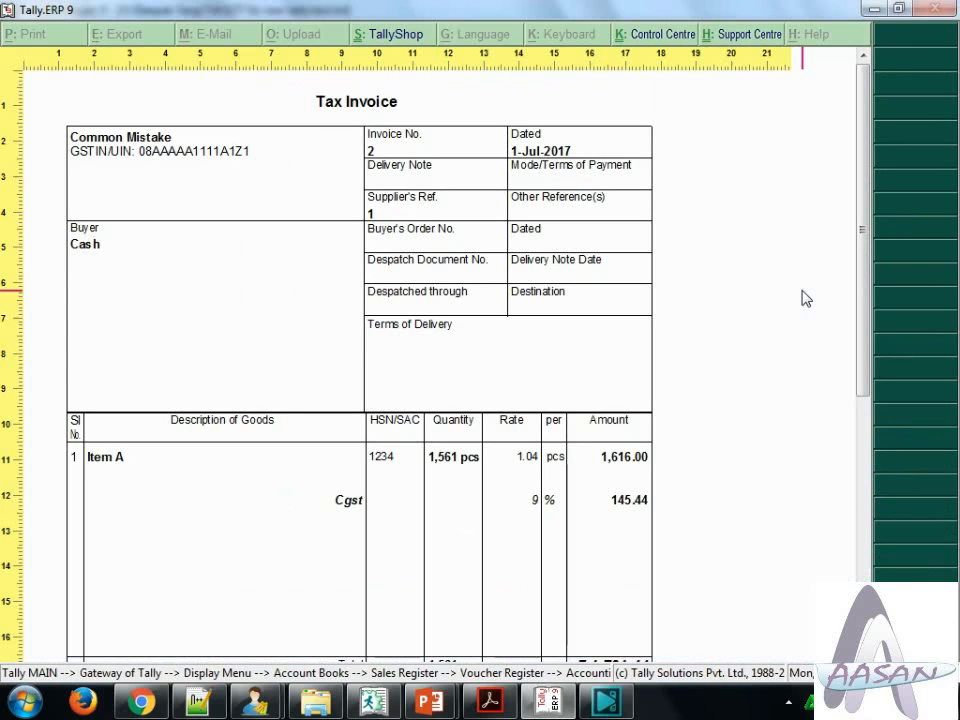
{"action": "scroll", "coordinate": [806, 298], "scroll_direction": "down", "scroll_amount": 3}
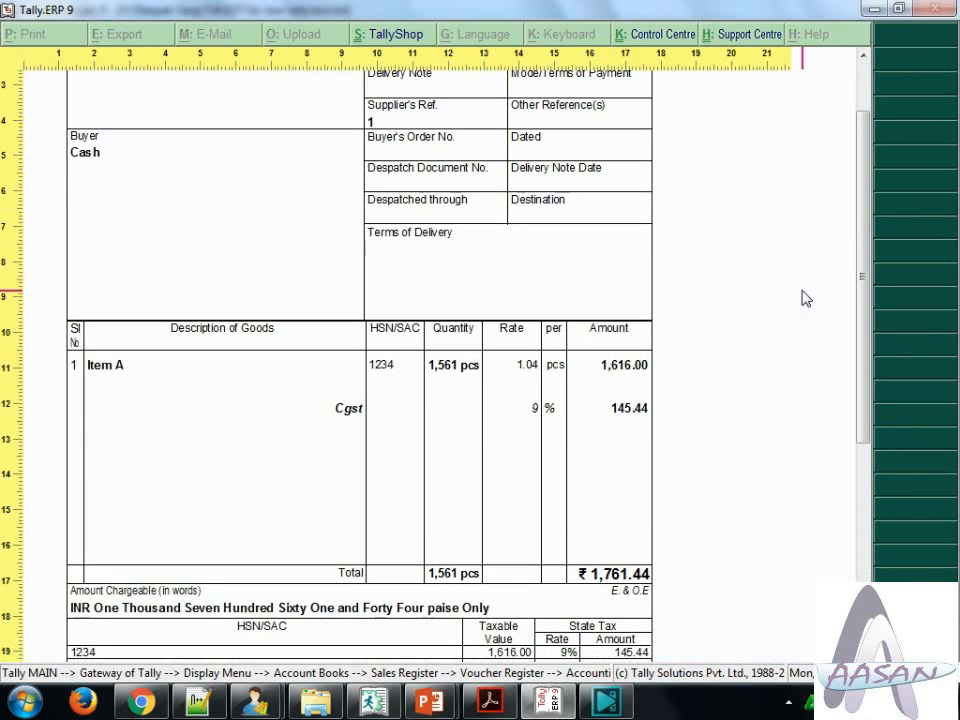
{"action": "key", "text": "Escape"}
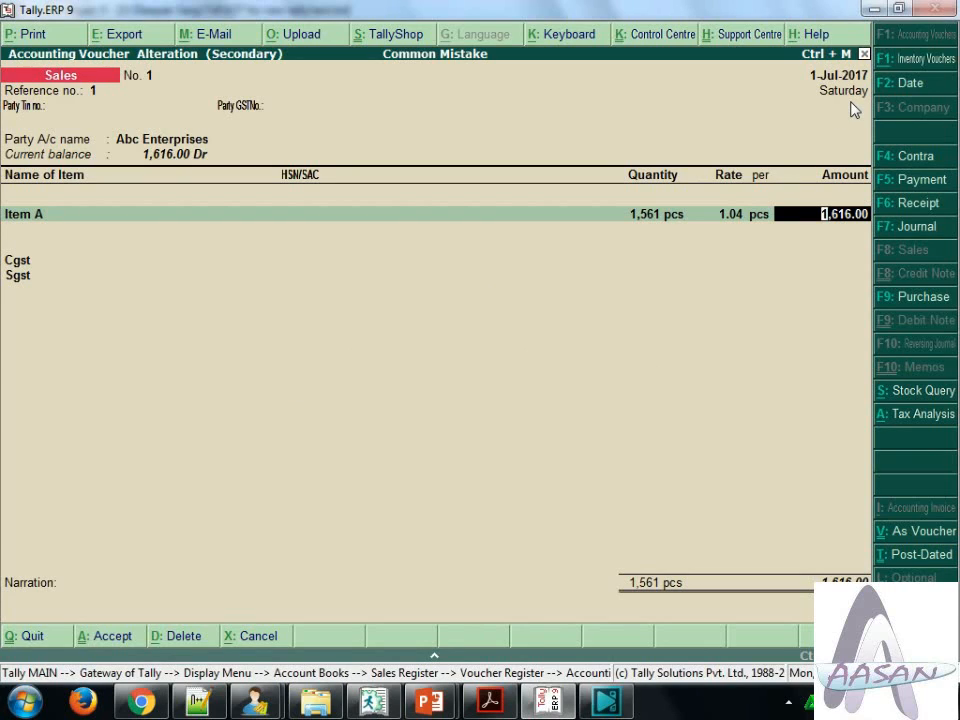
{"action": "key", "text": "BackSpace"}
{"action": "key", "text": "BackSpace"}
{"action": "key", "text": "BackSpace"}
{"action": "key", "text": "BackSpace"}
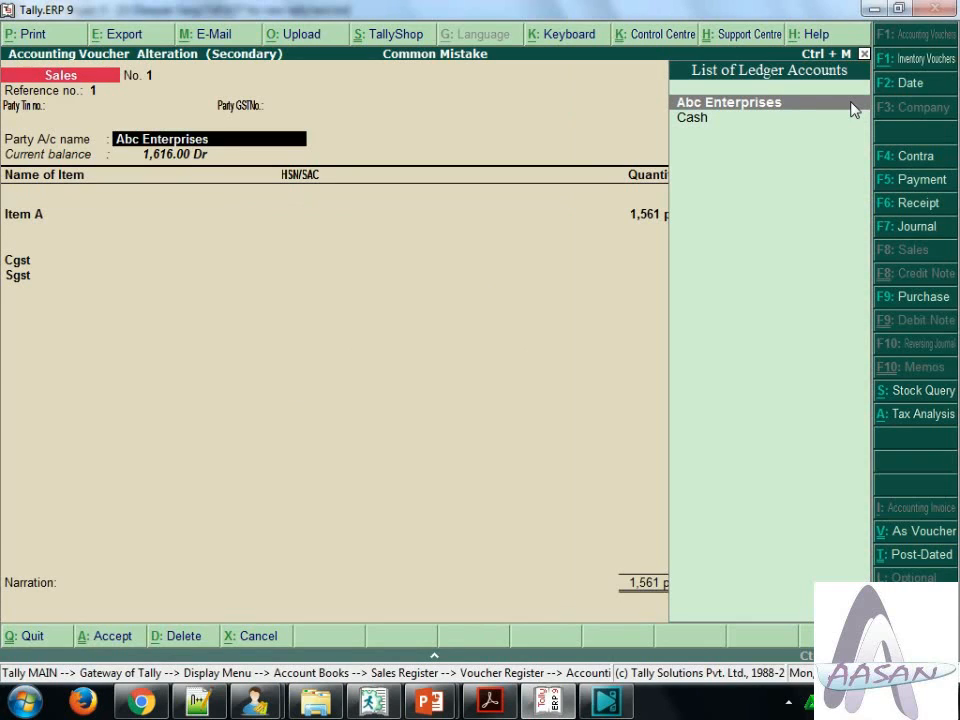
{"action": "key", "text": "ctrl+Return"}
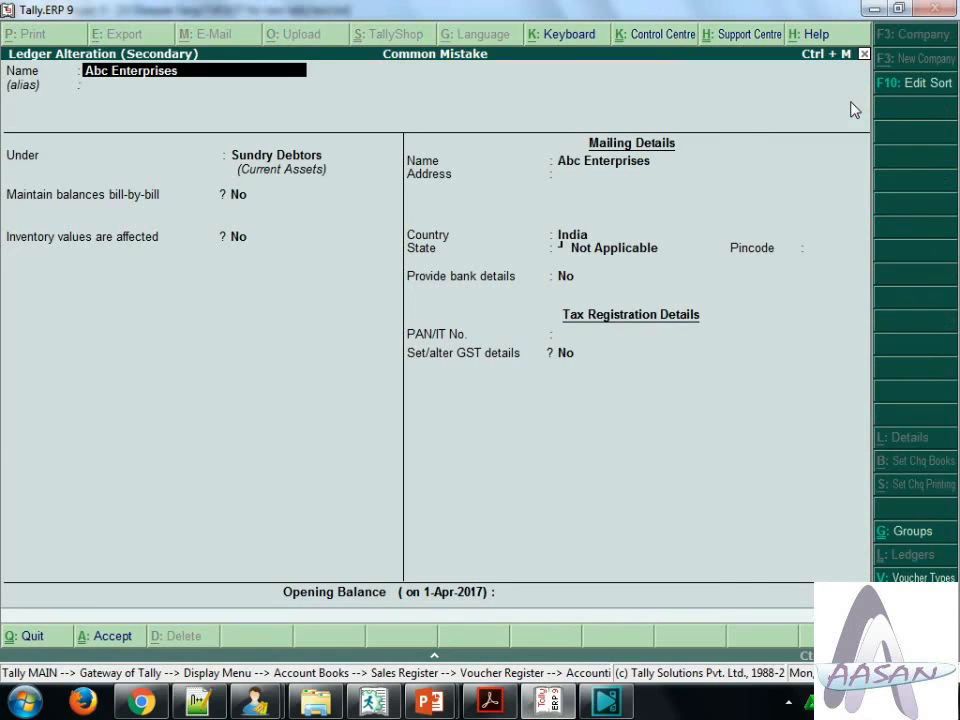
{"action": "key", "text": "Return"}
{"action": "key", "text": "Return"}
{"action": "key", "text": "Return"}
{"action": "key", "text": "Return"}
{"action": "key", "text": "Return"}
{"action": "key", "text": "Return"}
{"action": "key", "text": "Return"}
{"action": "key", "text": "Return"}
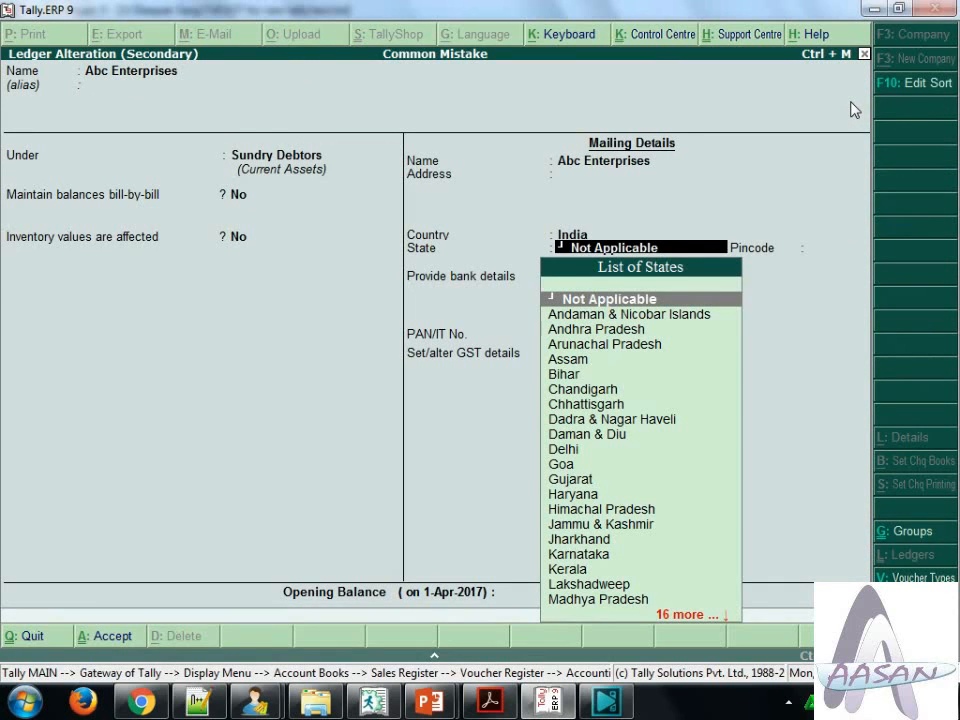
{"action": "key", "text": "Escape"}
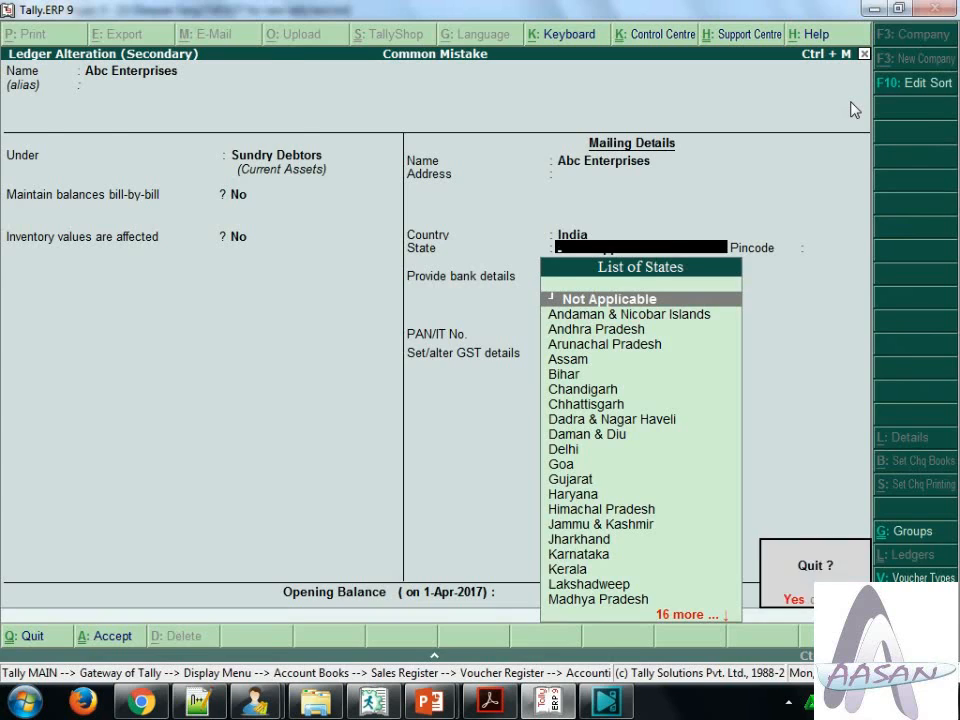
{"action": "key", "text": "Return"}
{"action": "key", "text": "Return"}
{"action": "key", "text": "Return"}
{"action": "key", "text": "Return"}
{"action": "key", "text": "Return"}
{"action": "key", "text": "Return"}
{"action": "key", "text": "Return"}
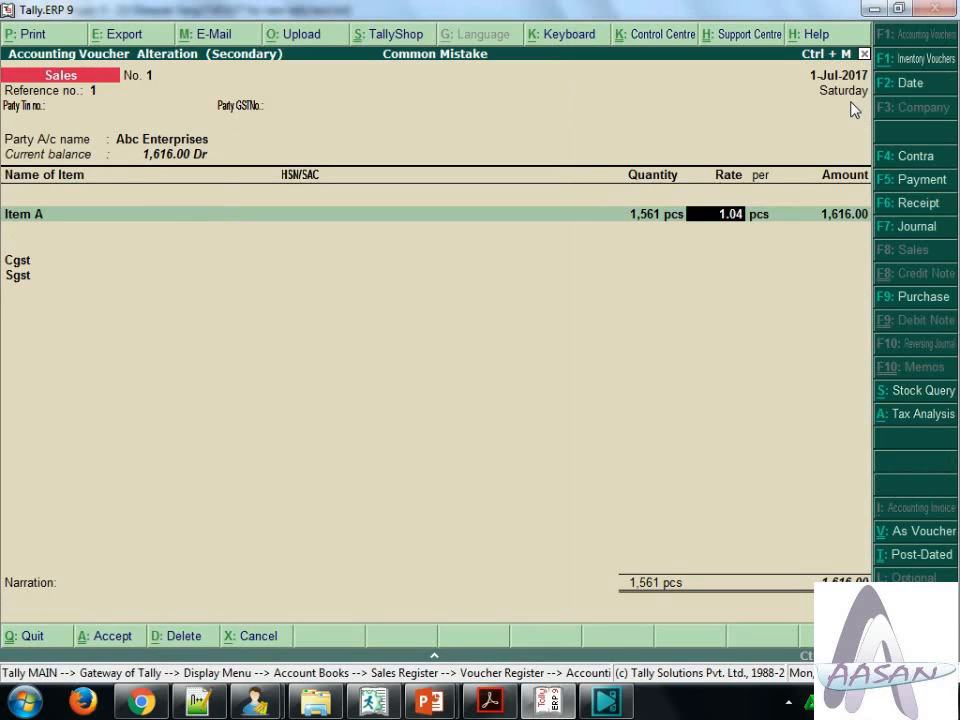
{"action": "key", "text": "Return"}
{"action": "key", "text": "Return"}
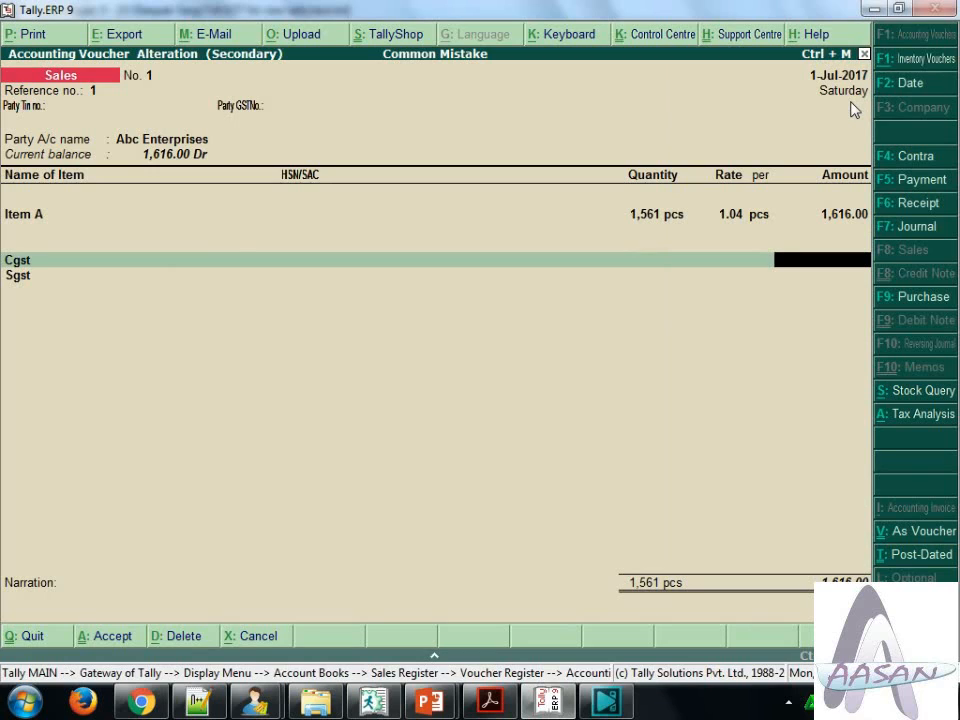
- Go back to the sales voucher's party account and open the Abc Enterprises ledger for alteration
{"action": "key", "text": "BackSpace"}
{"action": "key", "text": "BackSpace"}
{"action": "key", "text": "BackSpace"}
{"action": "key", "text": "BackSpace"}
{"action": "key", "text": "BackSpace"}
{"action": "key", "text": "BackSpace"}
{"action": "key", "text": "BackSpace"}
{"action": "key", "text": "BackSpace"}
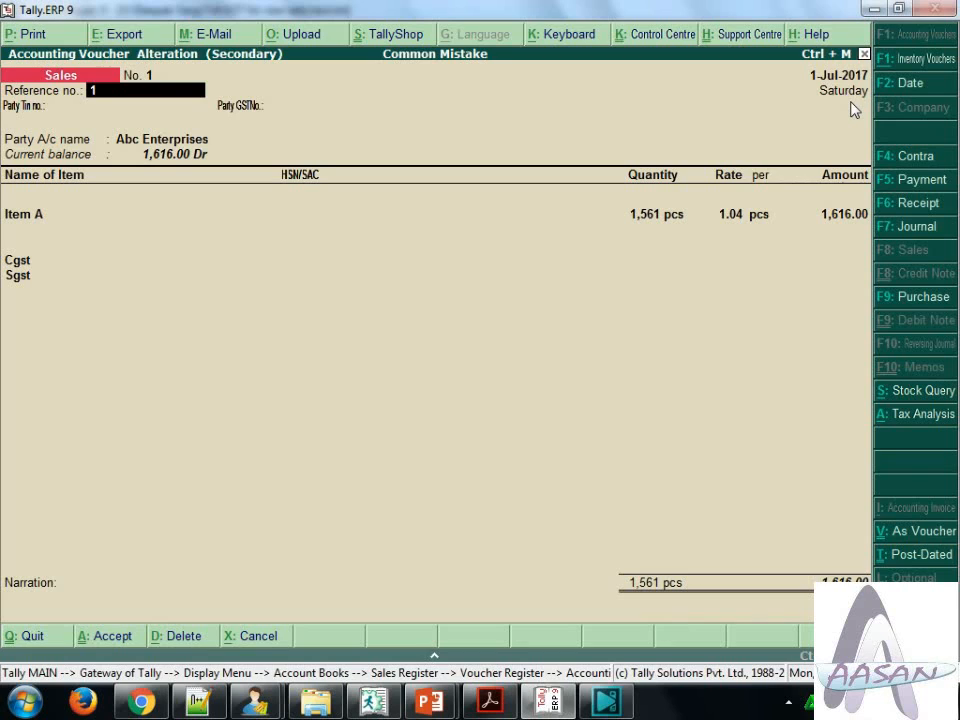
{"action": "key", "text": "Return"}
{"action": "key", "text": "ctrl+Return"}
- Set the state in the Abc Enterprises ledger's mailing details to Rajasthan and save the ledger
{"action": "key", "text": "Return"}
{"action": "key", "text": "Return"}
{"action": "key", "text": "Return"}
{"action": "key", "text": "Return"}
{"action": "key", "text": "Return"}
{"action": "key", "text": "Return"}
{"action": "key", "text": "Return"}
{"action": "key", "text": "Return"}
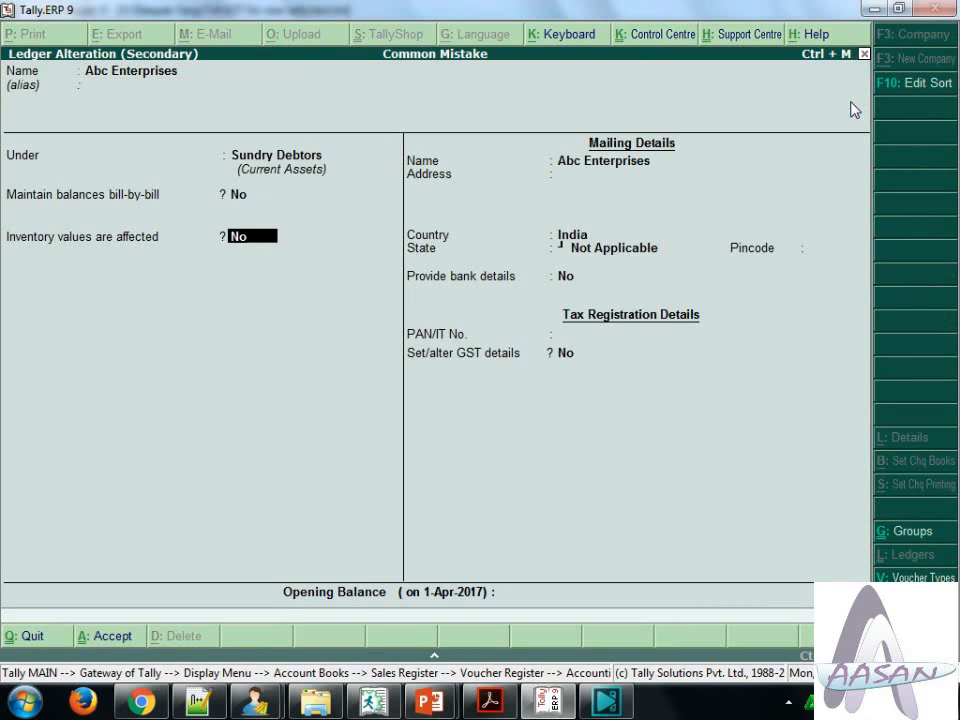
{"action": "type", "text": "r"}
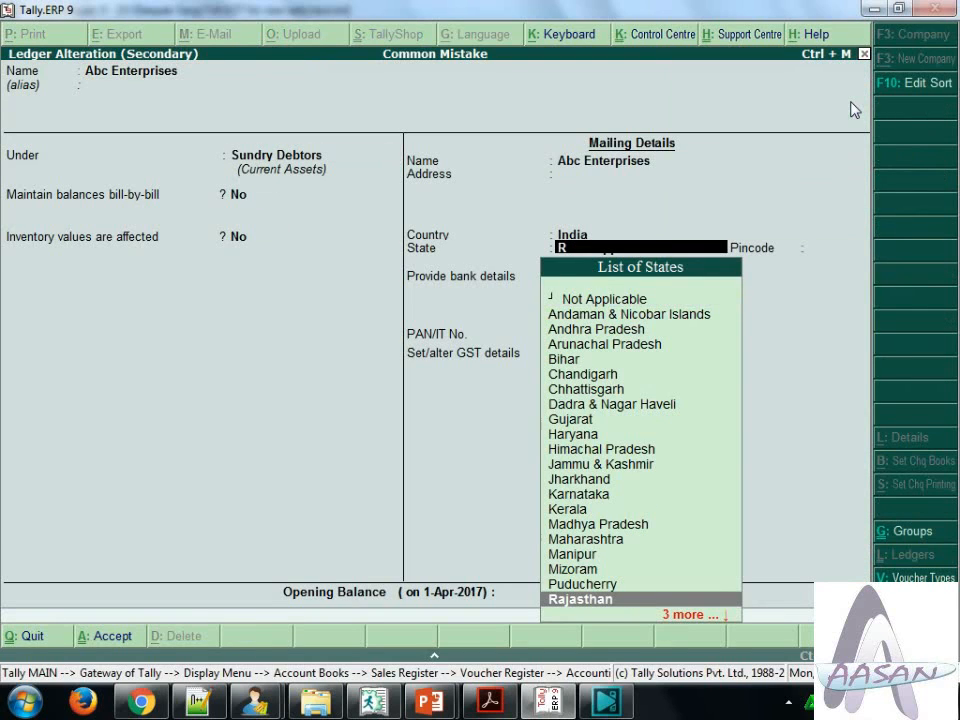
{"action": "key", "text": "Return"}
{"action": "key", "text": "Return"}
{"action": "key", "text": "Return"}
{"action": "key", "text": "Return"}
{"action": "key", "text": "Return"}
{"action": "key", "text": "Return"}
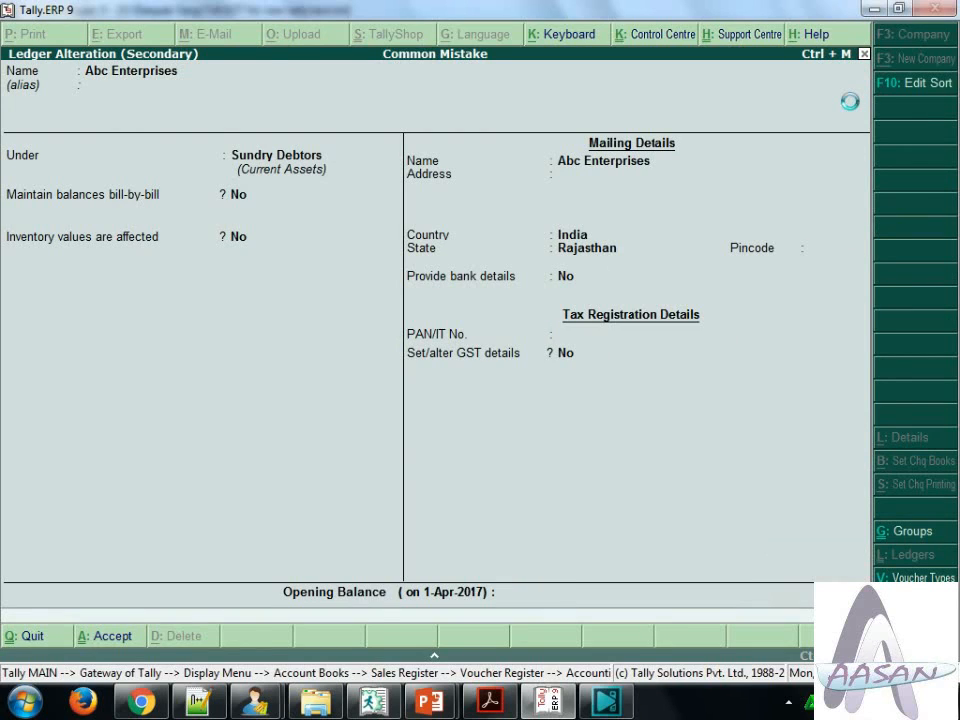
{"action": "key", "text": "Return"}
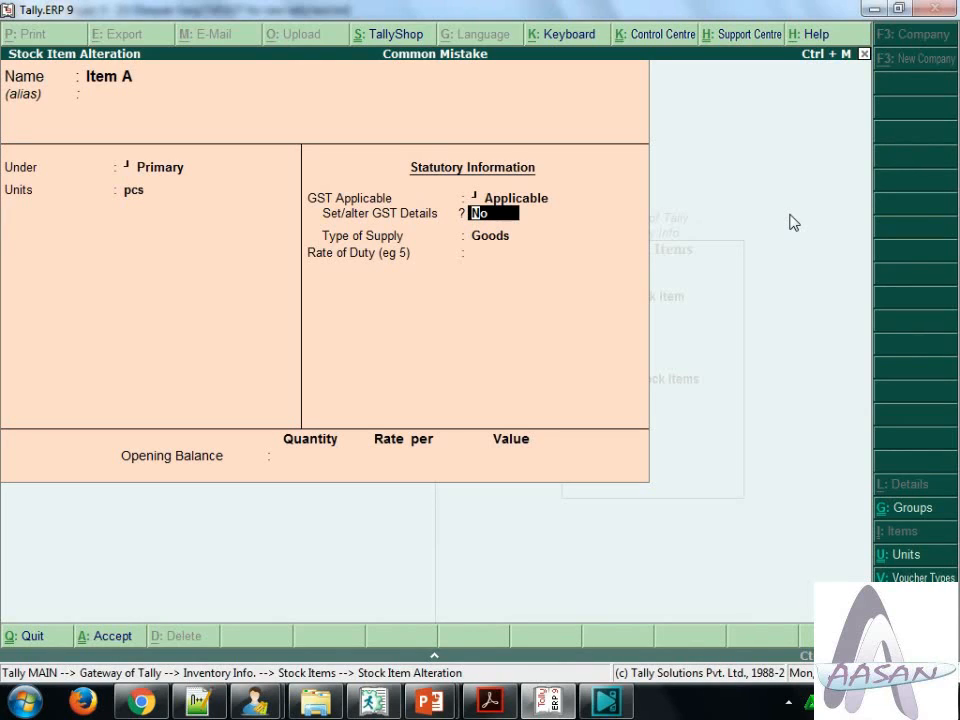
- Set Set/alter GST Details to Yes for the stock item Item A and open its HSN/SAC code for editing
{"action": "key", "text": "BackSpace"}
{"action": "key", "text": "Return"}
{"action": "type", "text": "y"}
{"action": "key", "text": "Return"}
{"action": "key", "text": "Return"}
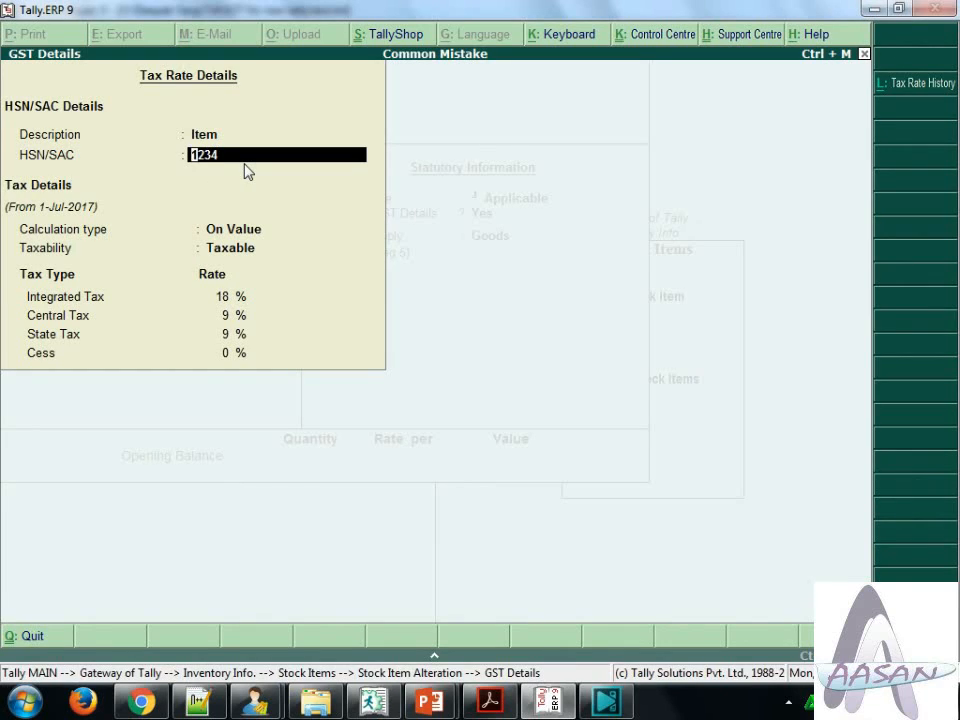
- Set Item A's HSN/SAC code to 4251 and make the revised GST details applicable from 1.8.17
{"action": "type", "text": "4"}
{"action": "type", "text": "251"}
{"action": "key", "text": "Return"}
{"action": "key", "text": "Return"}
{"action": "key", "text": "Return"}
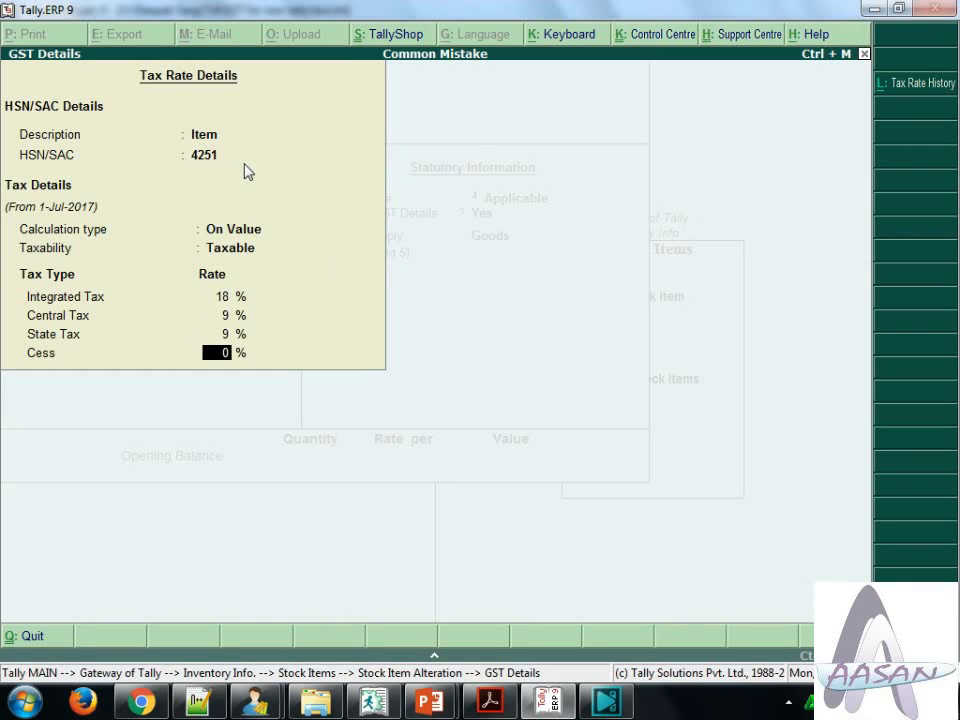
{"action": "key", "text": "Return"}
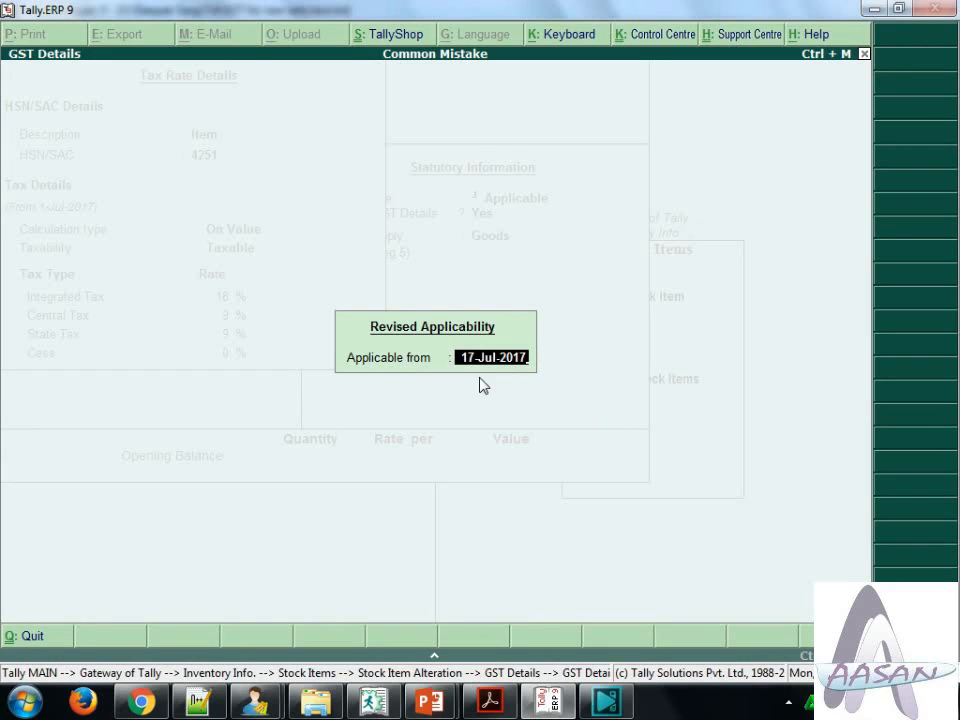
{"action": "type", "text": "1.8.17"}
{"action": "key", "text": "Return"}
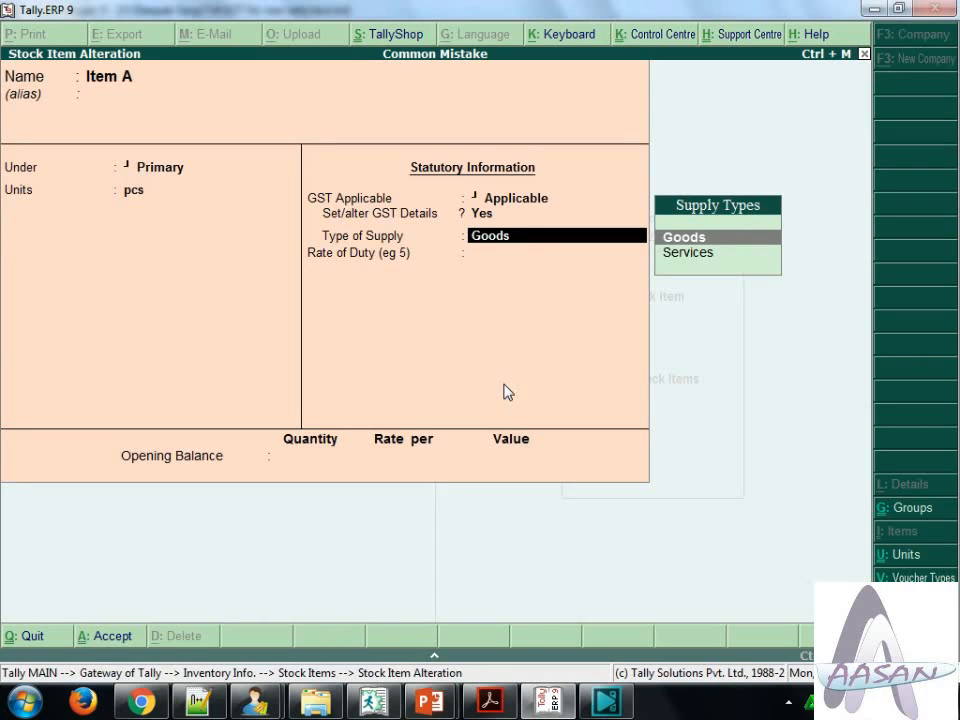
- Reopen Item A's GST details and display its tax rate history
{"action": "key", "text": "BackSpace"}
{"action": "key", "text": "Return"}
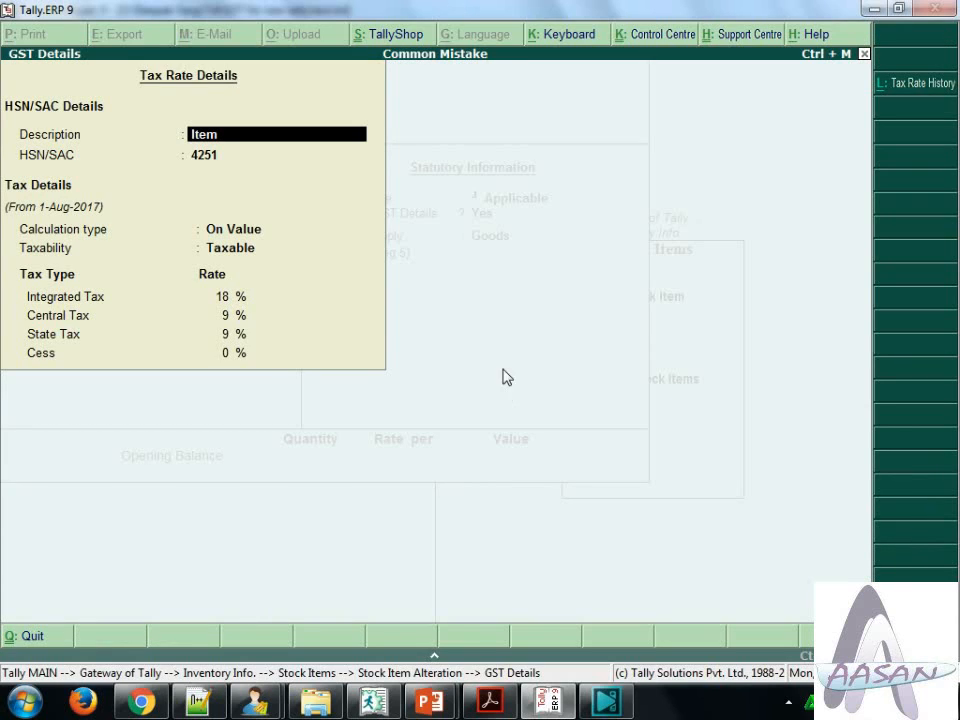
{"action": "left_click", "coordinate": [918, 86]}
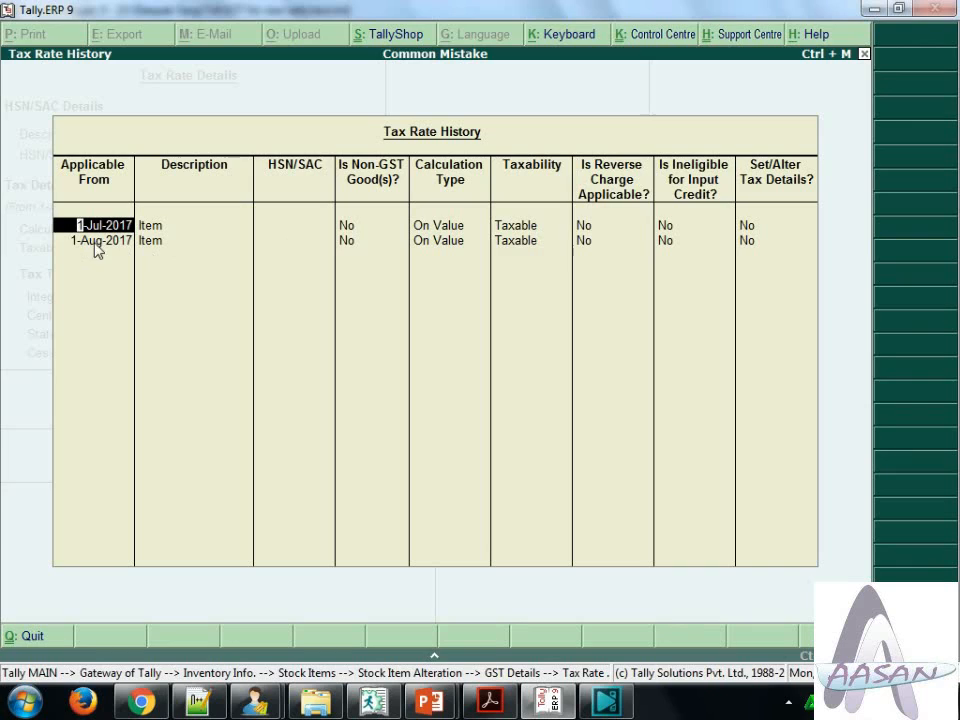
- Review the 1-Jul-2017 and 1-Aug-2017 entries in Item A's tax rate history and return to its GST details
{"action": "key", "text": "Return"}
{"action": "key", "text": "Return"}
{"action": "key", "text": "Return"}
{"action": "key", "text": "Return"}
{"action": "key", "text": "Return"}
{"action": "key", "text": "Return"}
{"action": "key", "text": "Return"}
{"action": "key", "text": "Return"}
{"action": "key", "text": "Return"}
{"action": "key", "text": "Return"}
{"action": "key", "text": "Return"}
{"action": "key", "text": "Return"}
{"action": "key", "text": "Return"}
{"action": "key", "text": "Return"}
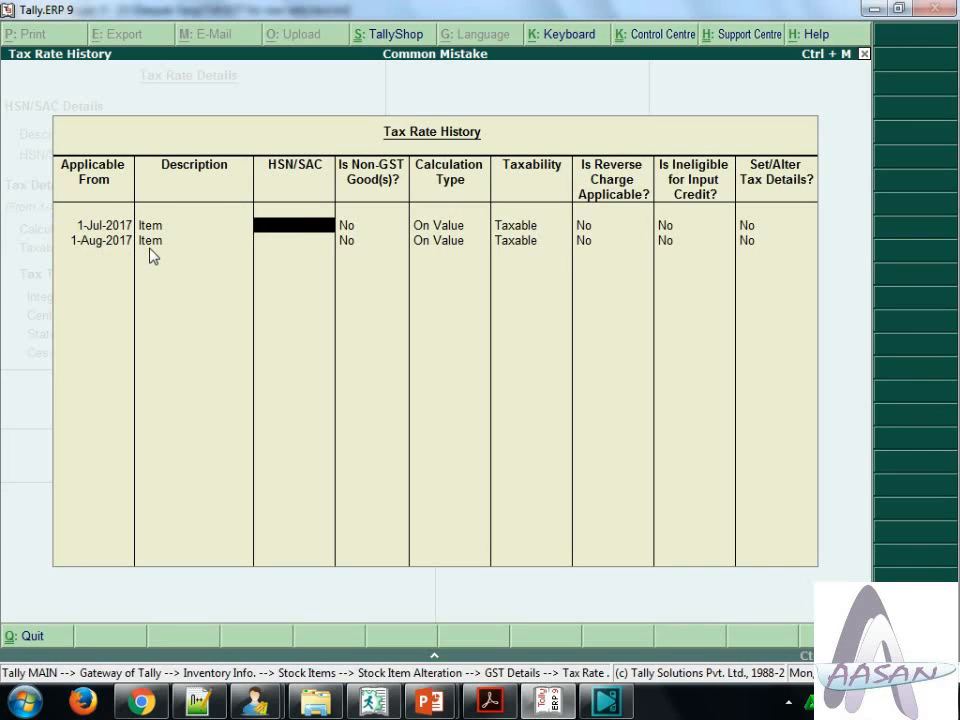
{"action": "key", "text": "Return"}
{"action": "key", "text": "Return"}
{"action": "key", "text": "Return"}
{"action": "key", "text": "Return"}
{"action": "key", "text": "Return"}
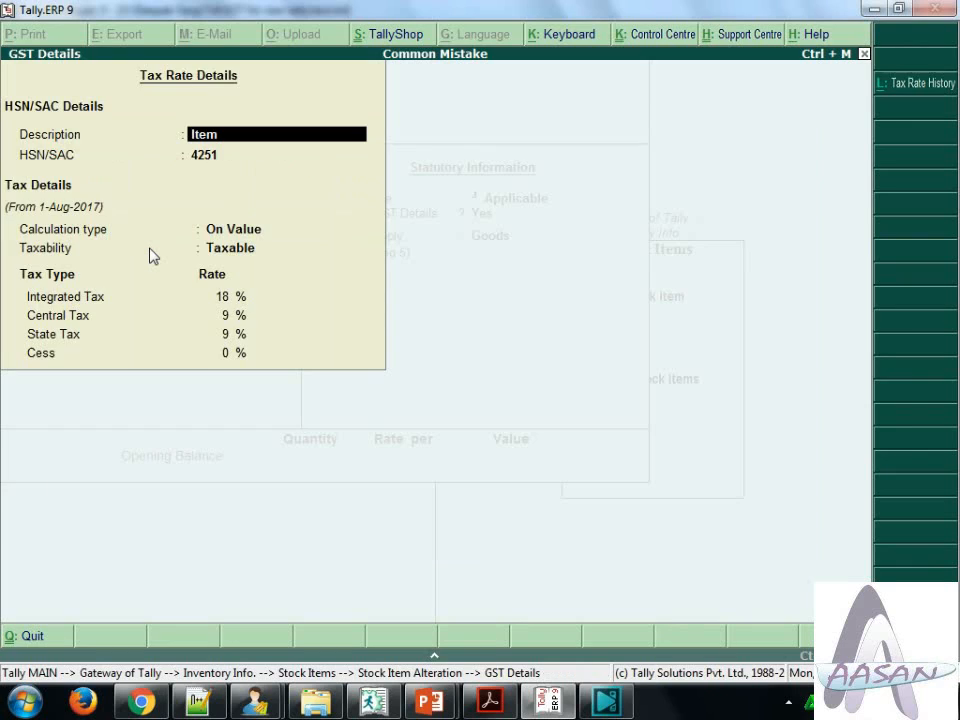
- Save Item A with its current GST details and return to the Gateway of Tally
{"action": "key", "text": "Return"}
{"action": "key", "text": "Return"}
{"action": "key", "text": "Return"}
{"action": "key", "text": "Return"}
{"action": "key", "text": "Return"}
{"action": "key", "text": "Return"}
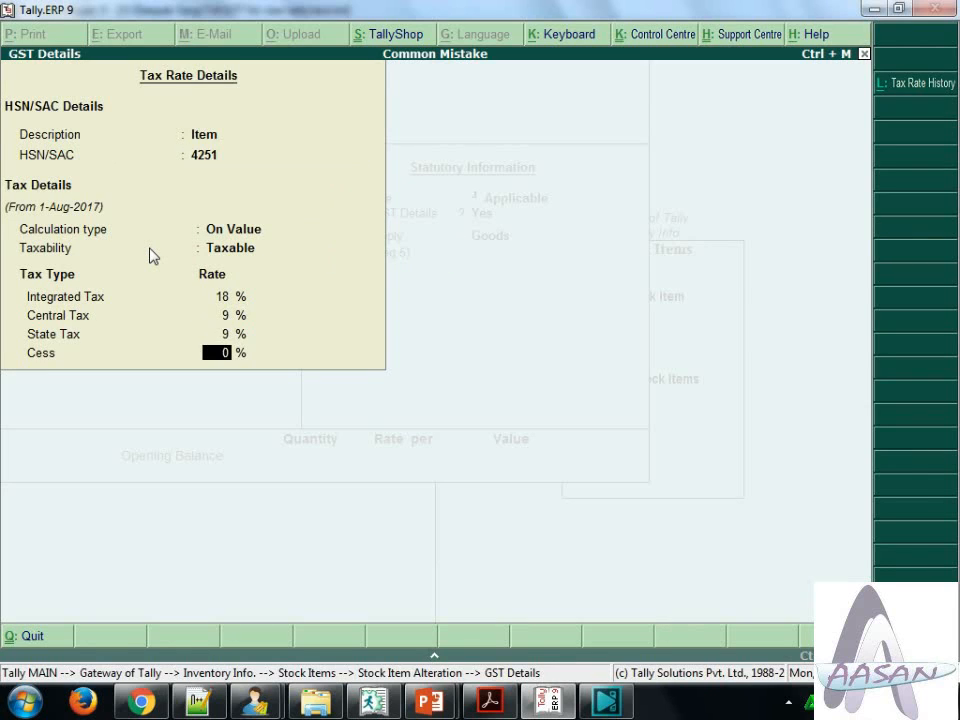
{"action": "key", "text": "Return"}
{"action": "key", "text": "Return"}
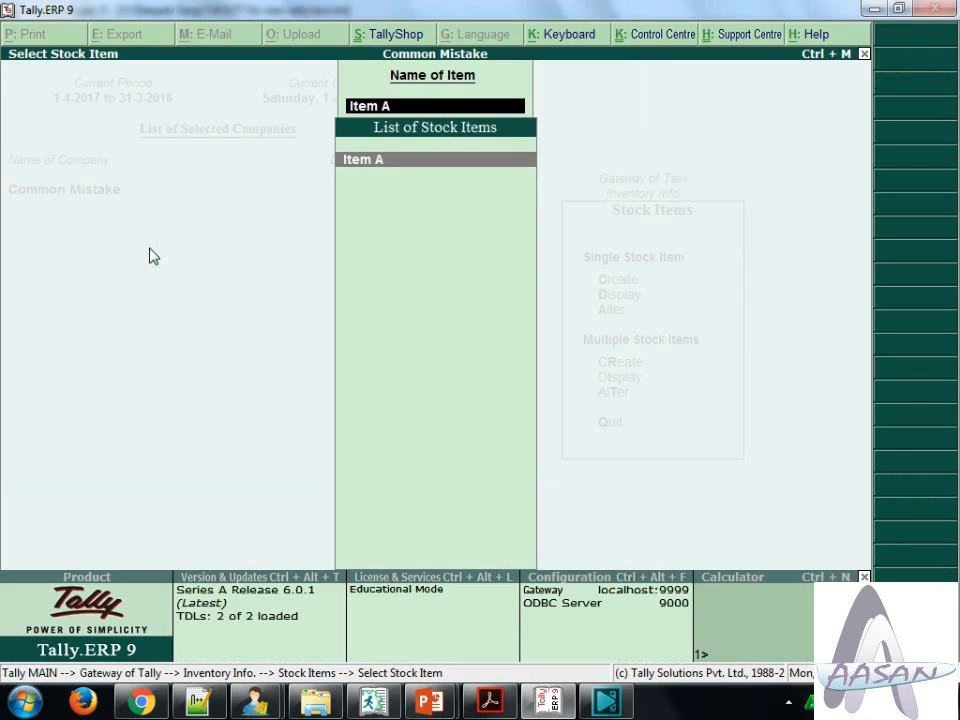
{"action": "key", "text": "Escape"}
{"action": "key", "text": "Escape"}
{"action": "key", "text": "Escape"}
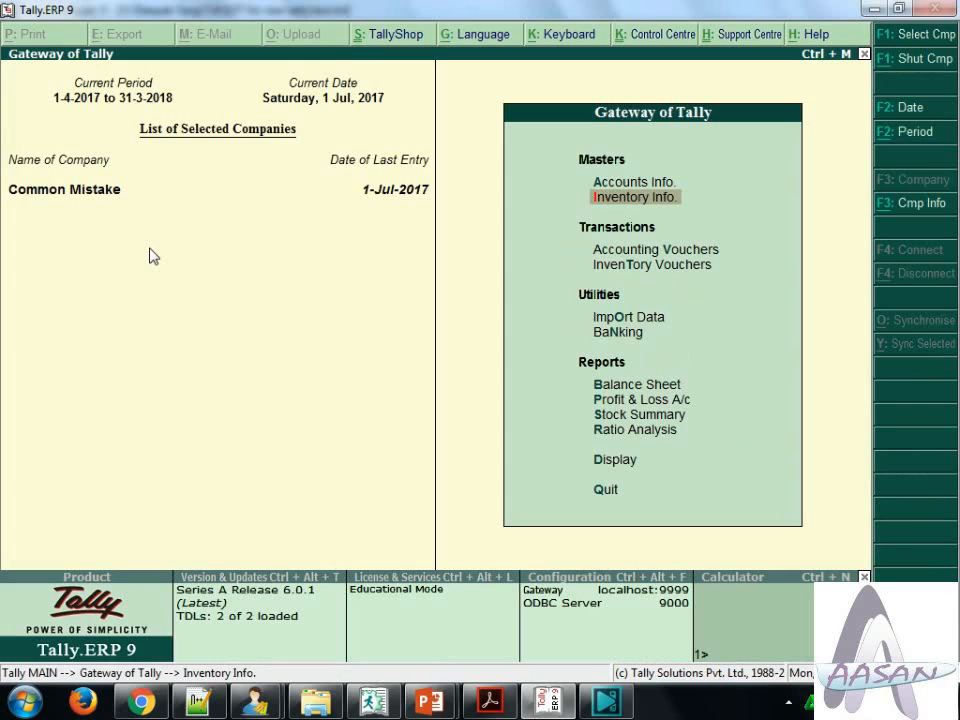
- Open sales voucher No. 1 for Abc Enterprises from the Sales Register
{"action": "key", "text": "d"}
{"action": "key", "text": "a"}
{"action": "key", "text": "s"}
{"action": "key", "text": "Return"}
{"action": "key", "text": "Return"}
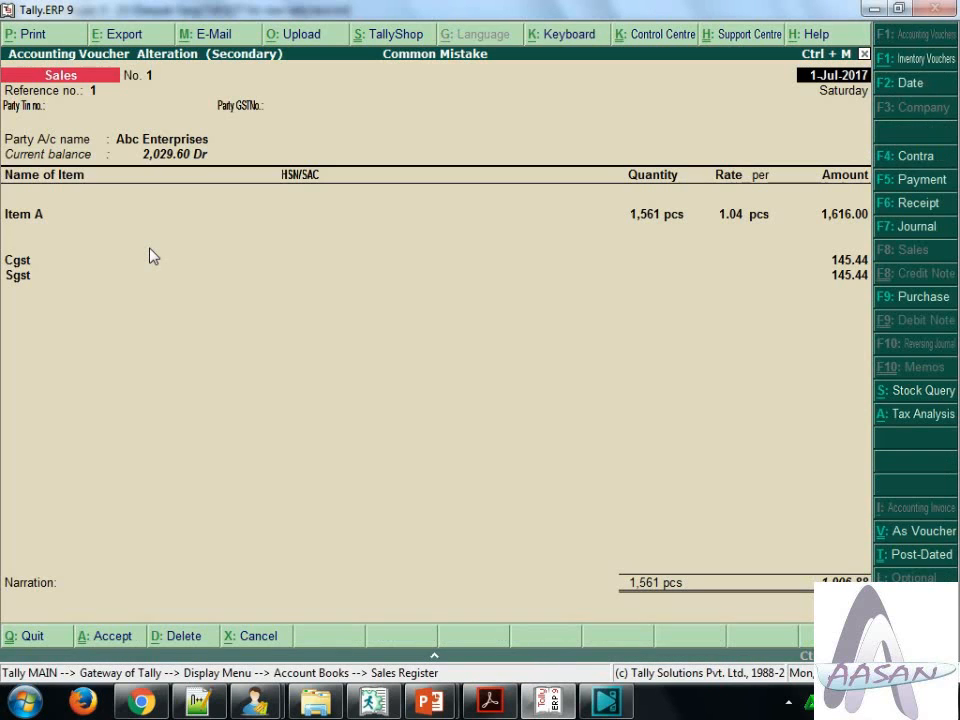
- Preview the tax invoice of sales voucher No. 1 and examine its HSN/SAC code at enlarged size
{"action": "key", "text": "alt+p"}
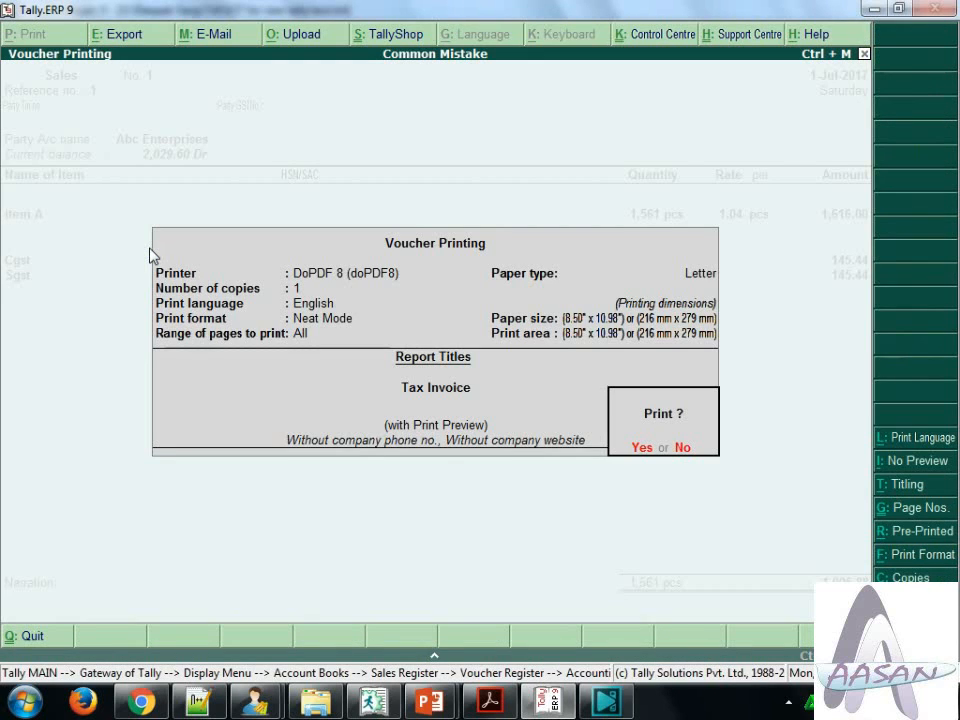
{"action": "key", "text": "Return"}
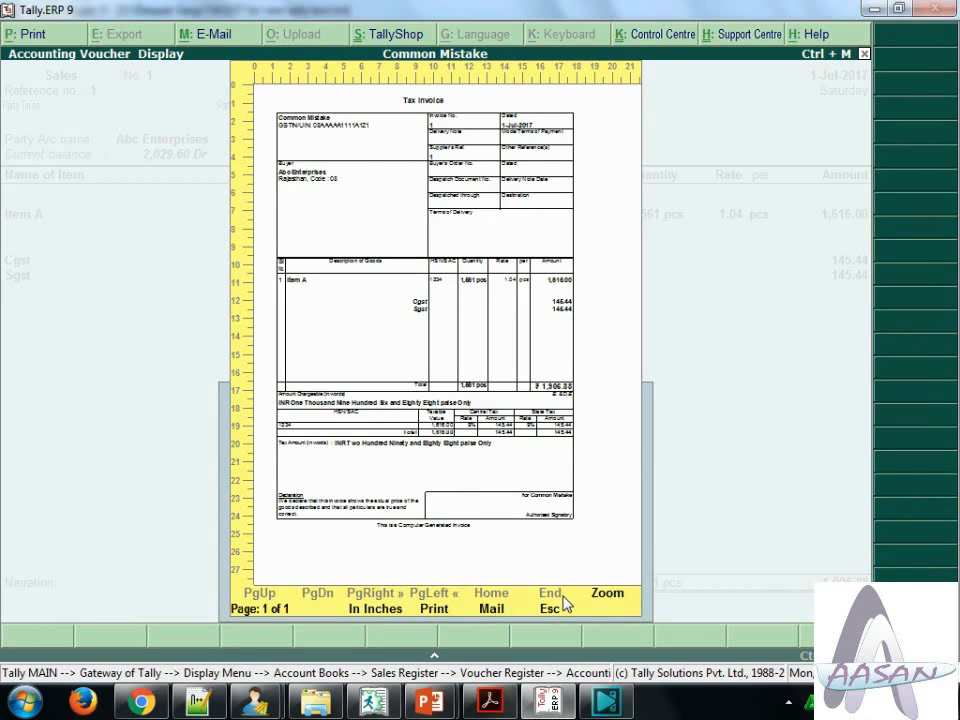
{"action": "key", "text": "alt+z"}
{"action": "scroll", "coordinate": [565, 603], "scroll_direction": "down", "scroll_amount": 1}
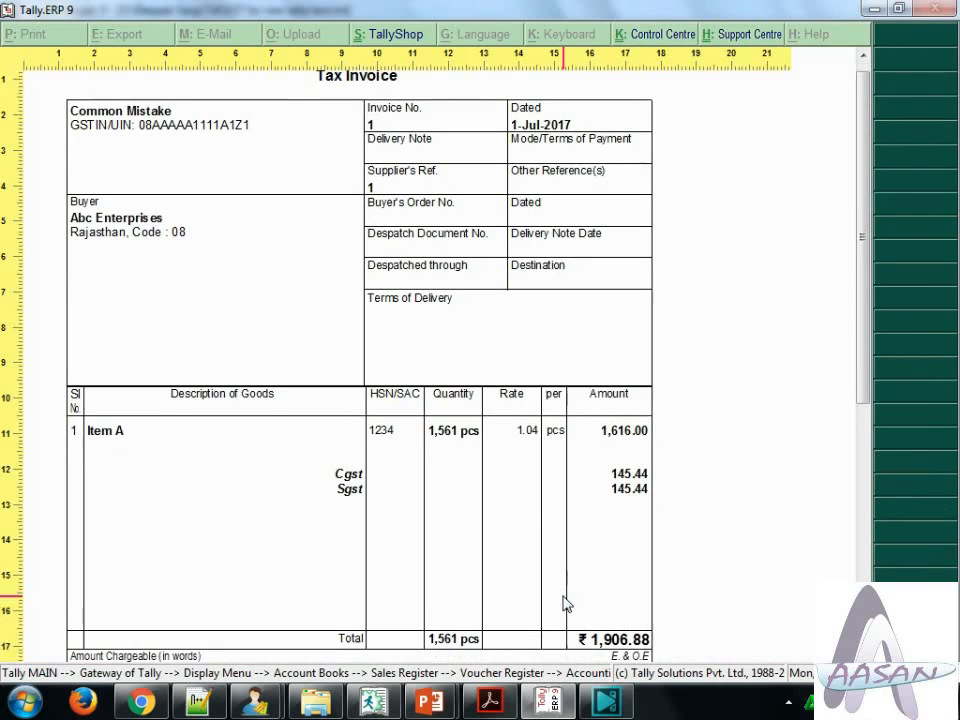
{"action": "scroll", "coordinate": [565, 603], "scroll_direction": "down", "scroll_amount": 2}
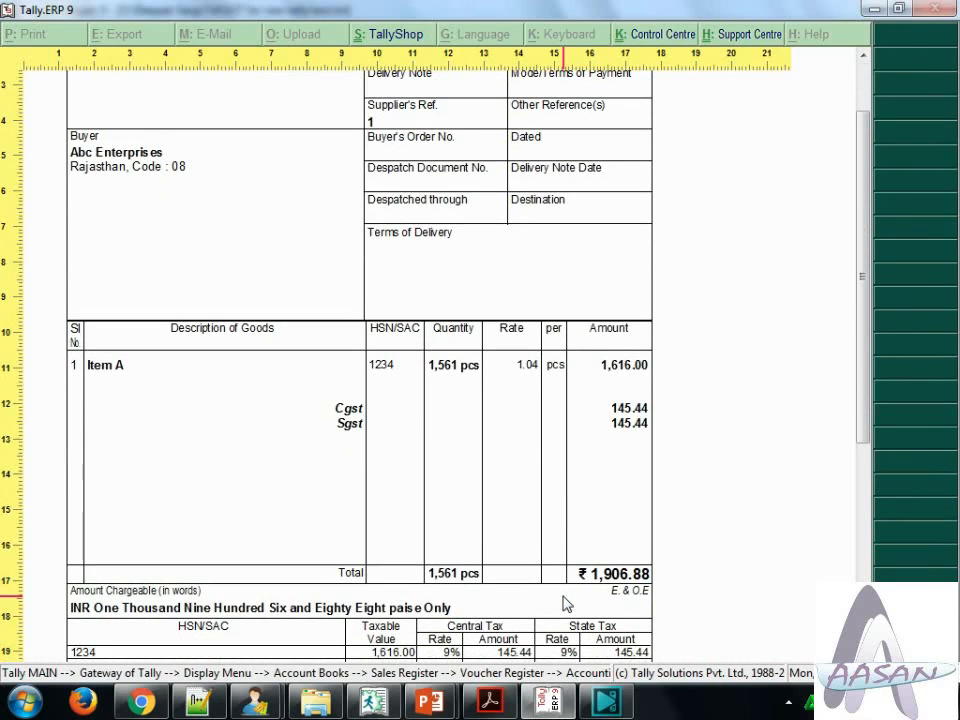
- Close the invoice preview and sales voucher No. 1, returning to the Gateway of Tally
{"action": "key", "text": "Escape"}
{"action": "key", "text": "Escape"}
{"action": "key", "text": "Escape"}
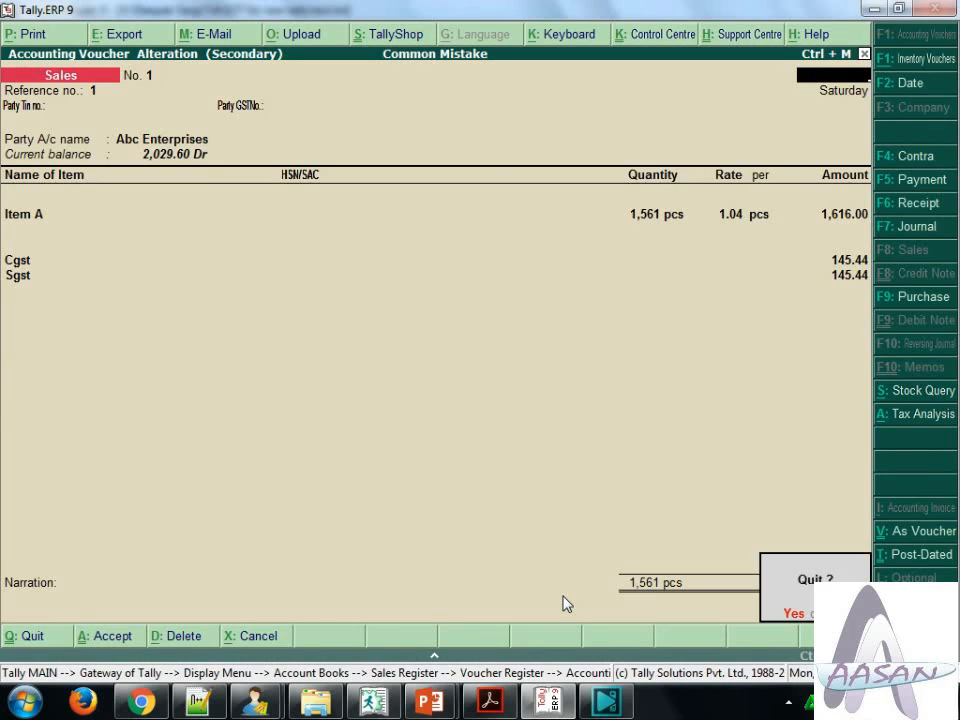
{"action": "key", "text": "y"}
{"action": "key", "text": "Escape"}
{"action": "key", "text": "Escape"}
{"action": "key", "text": "Escape"}
{"action": "key", "text": "Escape"}
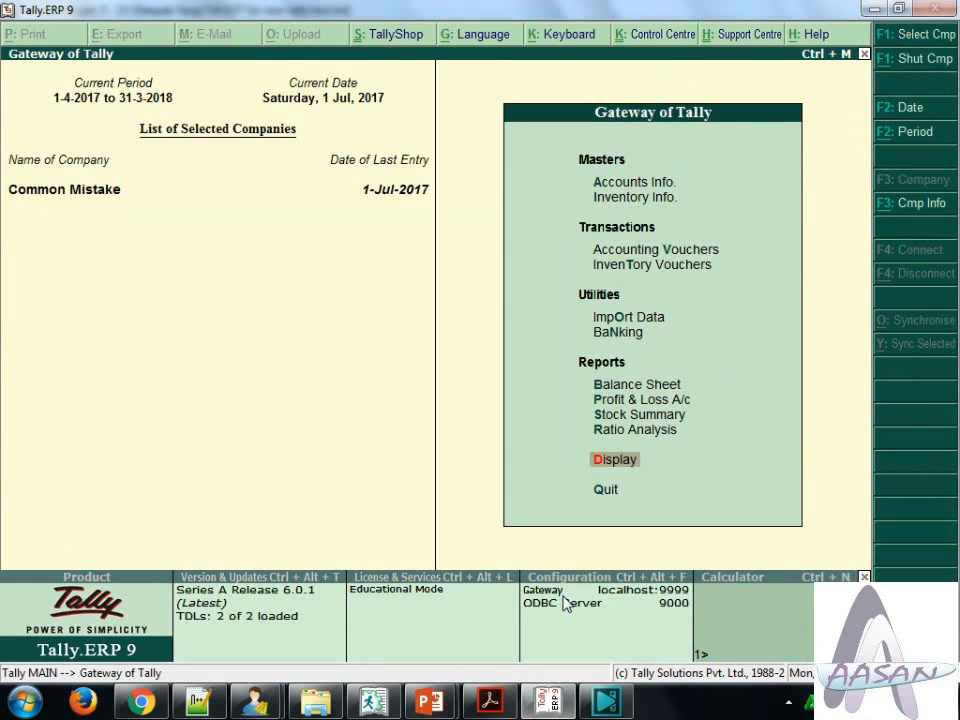
- Open the stock item Item A for alteration
{"action": "key", "text": "i"}
{"action": "key", "text": "Down"}
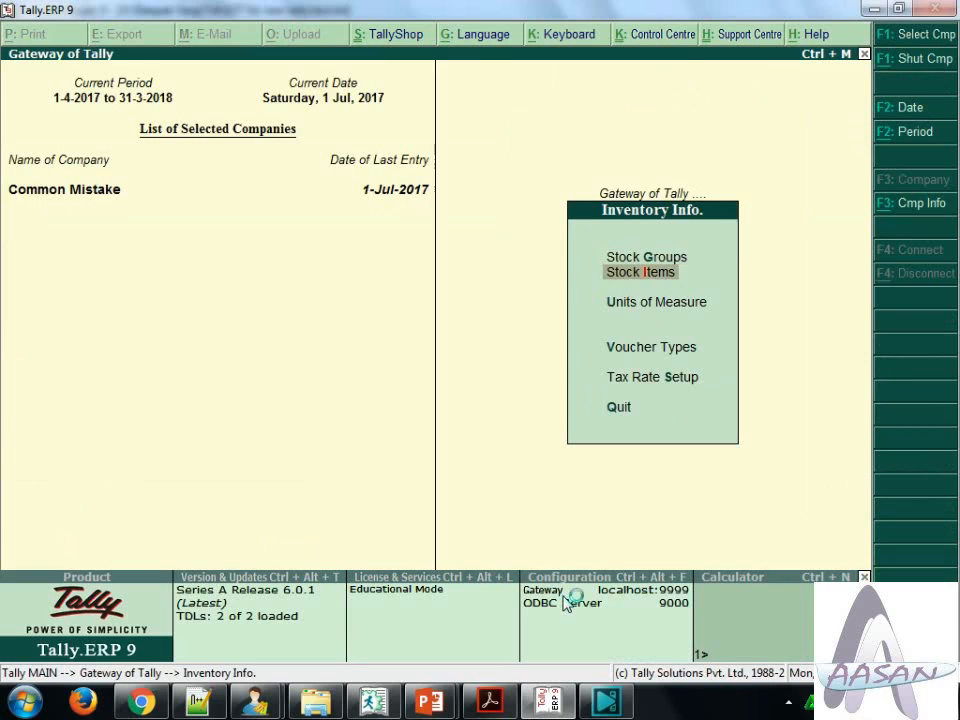
{"action": "key", "text": "Return"}
{"action": "key", "text": "Down"}
{"action": "key", "text": "Down"}
{"action": "key", "text": "Return"}
{"action": "key", "text": "Return"}
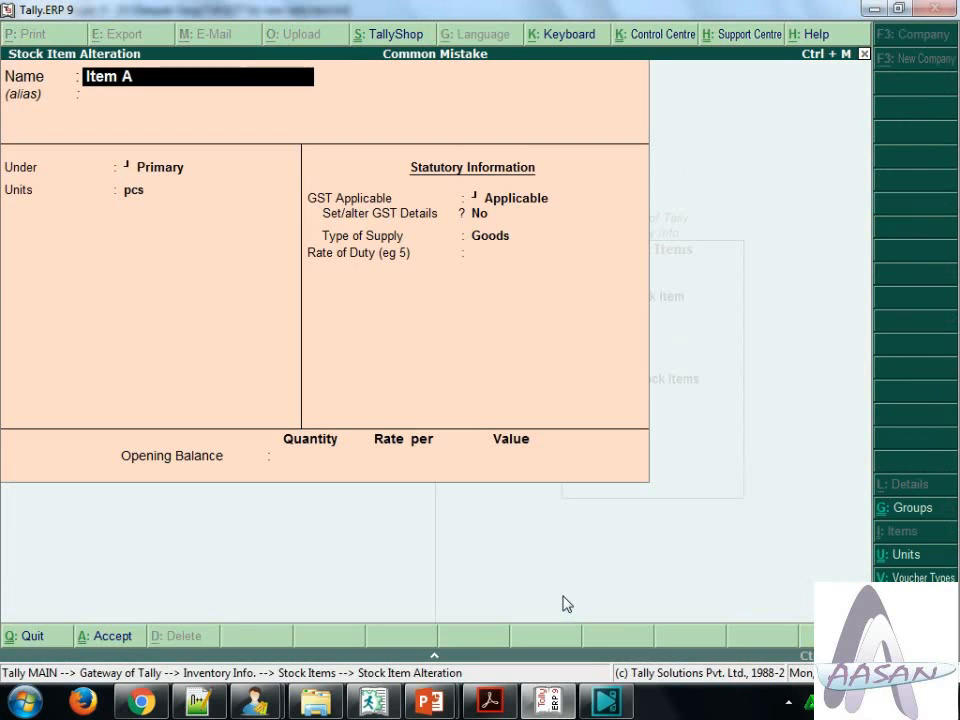
- Set Set/alter GST Details to Yes for Item A and open its tax rate details
{"action": "key", "text": "Return"}
{"action": "key", "text": "Return"}
{"action": "key", "text": "Return"}
{"action": "key", "text": "Return"}
{"action": "key", "text": "Return"}
{"action": "type", "text": "y"}
{"action": "key", "text": "Return"}
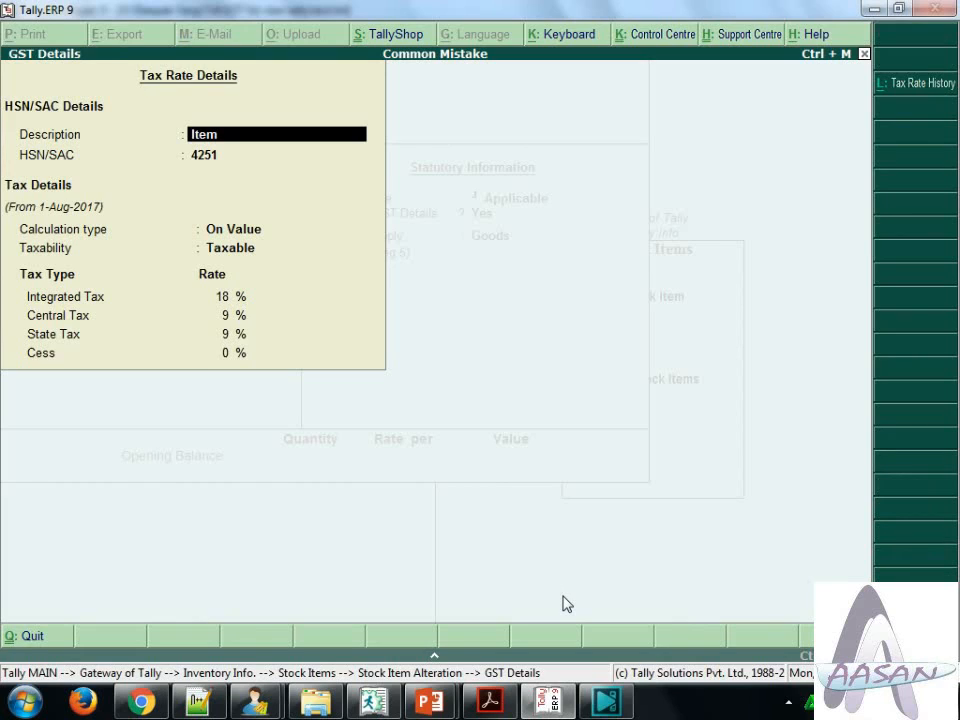
- Remove the 1-Aug-2017 entry from Item A's tax rate history
{"action": "key", "text": "alt+l"}
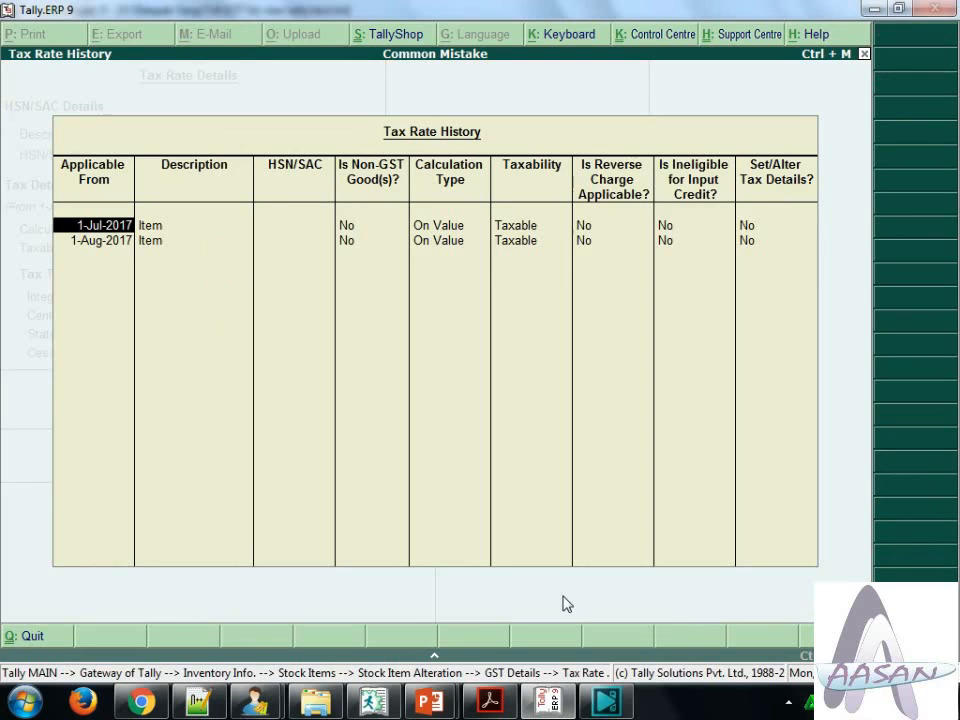
{"action": "key", "text": "Return"}
{"action": "key", "text": "Return"}
{"action": "key", "text": "Return"}
{"action": "key", "text": "Return"}
{"action": "key", "text": "Return"}
{"action": "key", "text": "Return"}
{"action": "key", "text": "Return"}
{"action": "key", "text": "Return"}
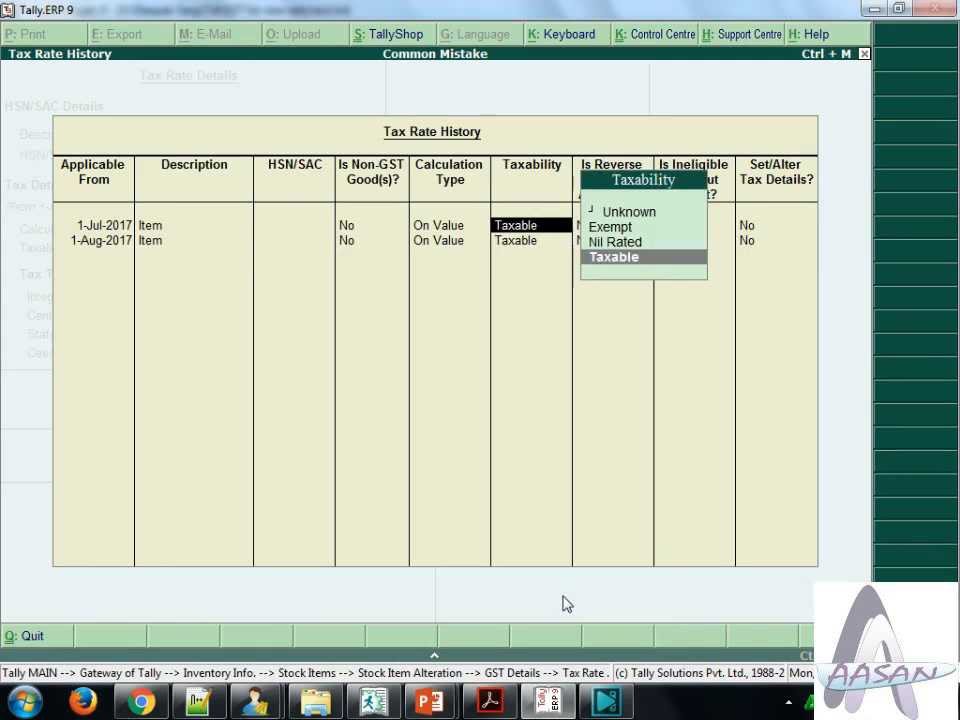
{"action": "key", "text": "Return"}
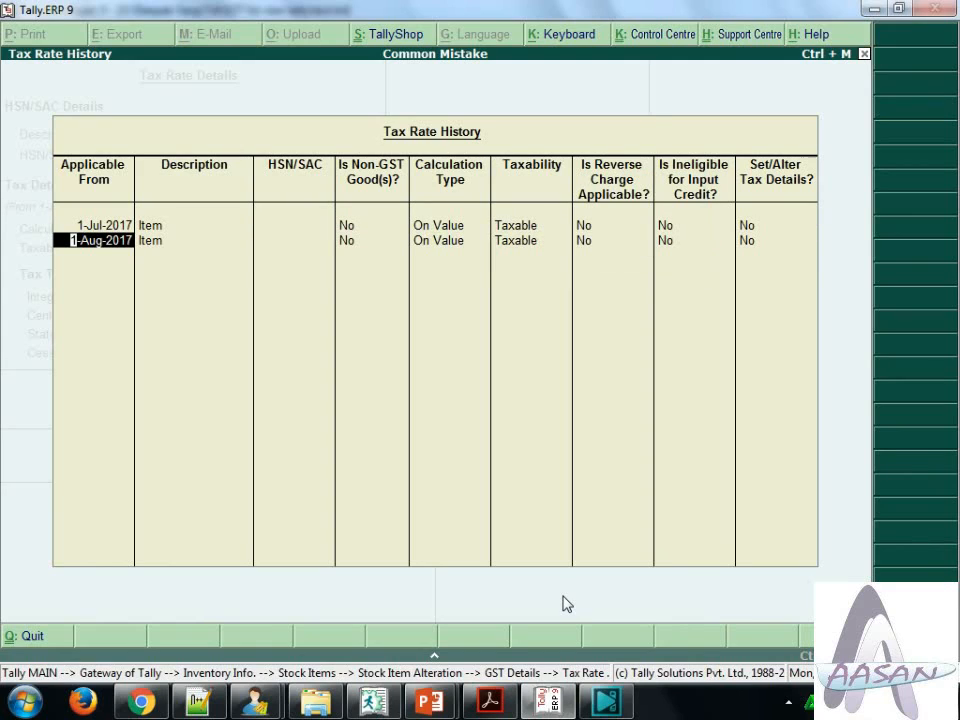
{"action": "key", "text": "BackSpace"}
{"action": "key", "text": "Return"}
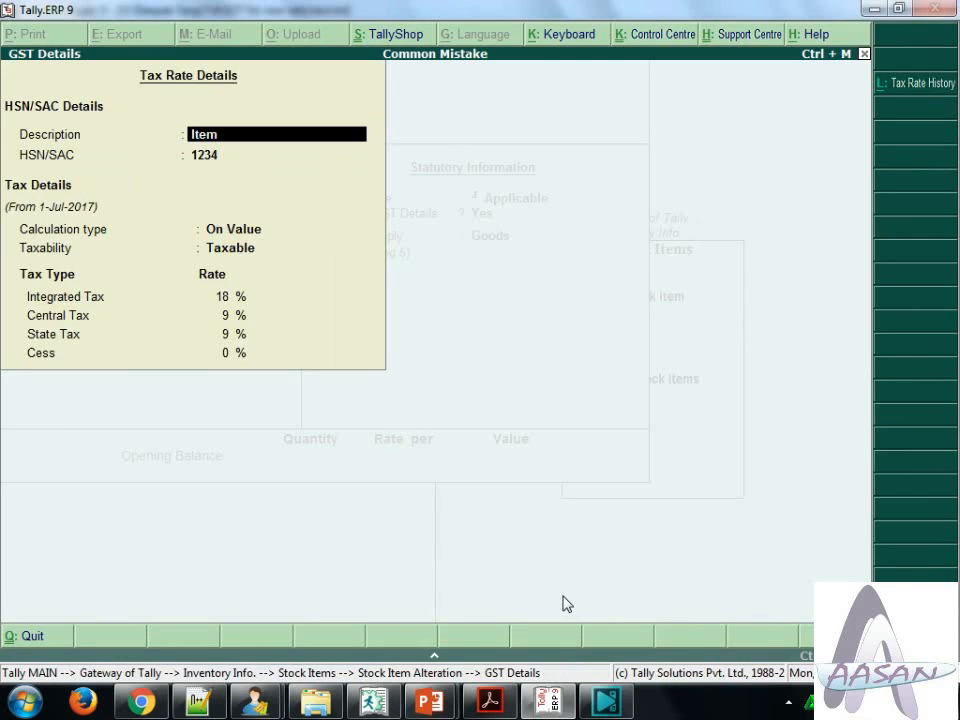
- Set Item A's HSN/SAC code to 4251 and make the revised GST details applicable from 1.7.17
{"action": "key", "text": "Return"}
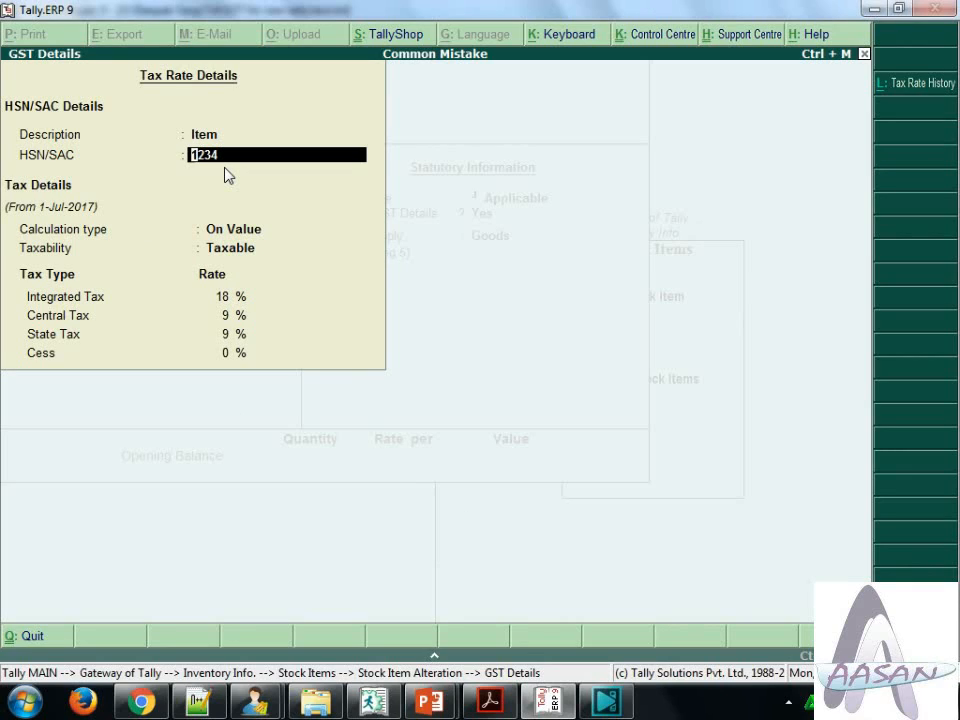
{"action": "type", "text": "42"}
{"action": "key", "text": "Return"}
{"action": "key", "text": "Return"}
{"action": "key", "text": "Return"}
{"action": "key", "text": "Return"}
{"action": "key", "text": "Return"}
{"action": "key", "text": "Return"}
{"action": "key", "text": "Return"}
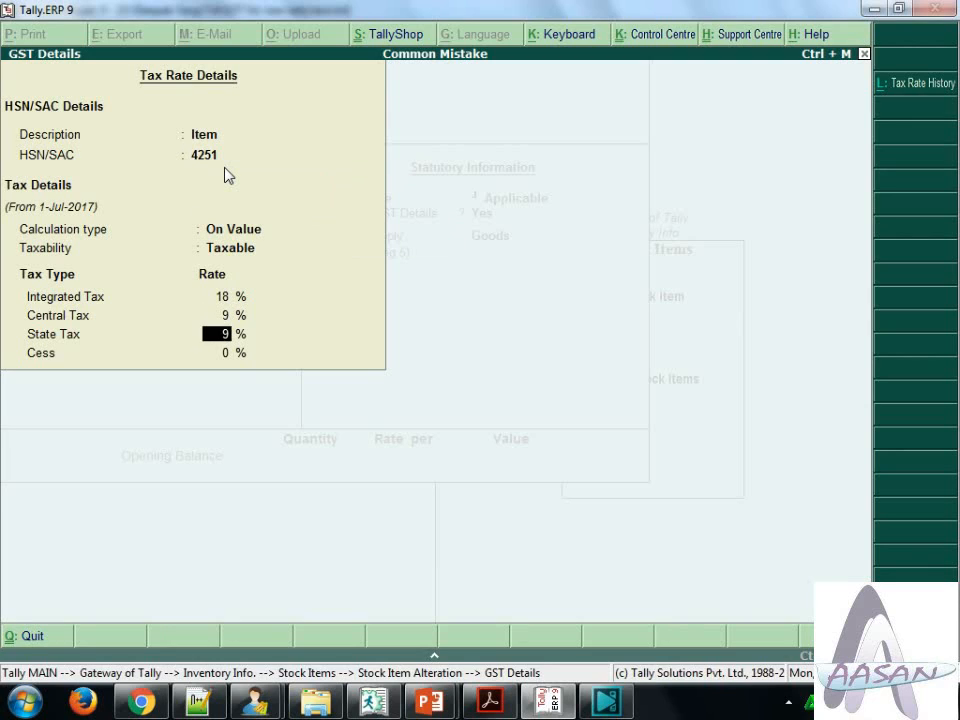
{"action": "type", "text": "1.7.17"}
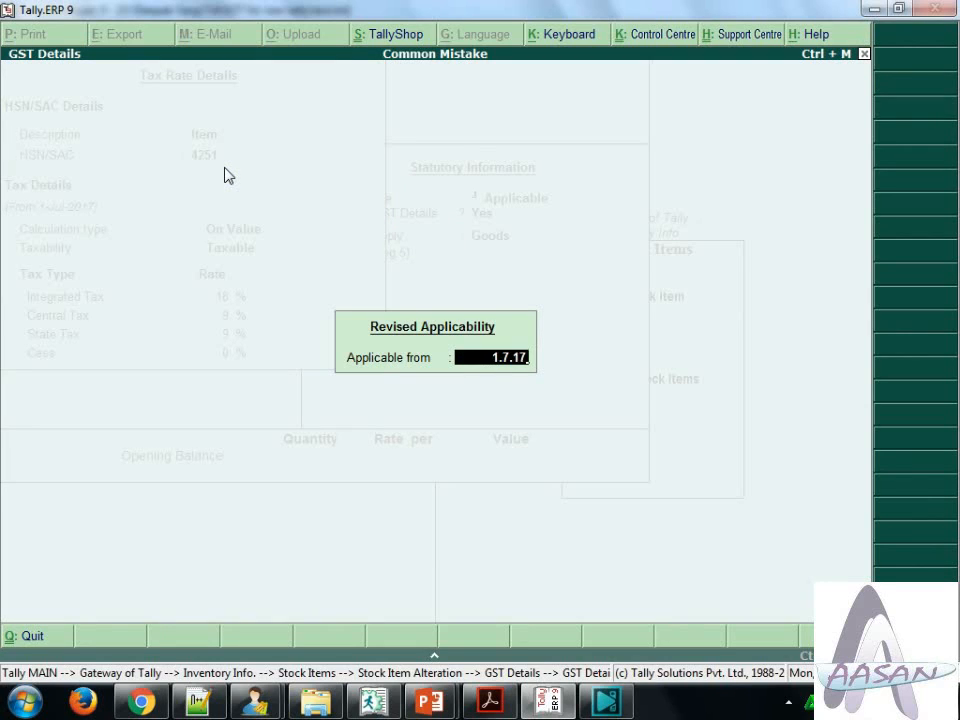
{"action": "key", "text": "Return"}
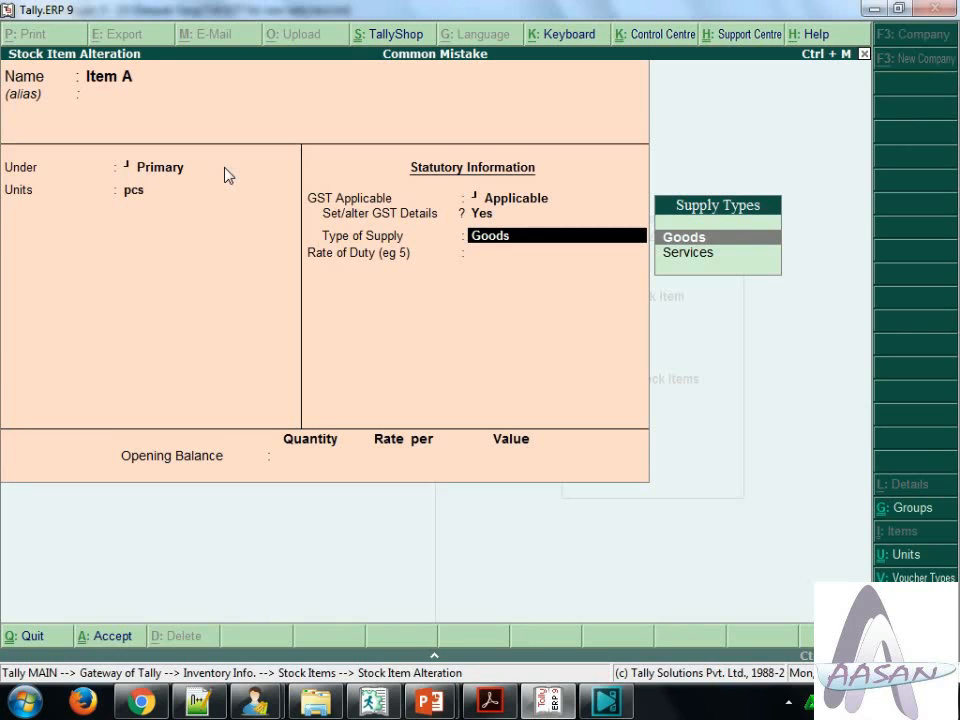
- Reopen Item A's GST details and review the entries in its tax rate history
{"action": "key", "text": "Return"}
{"action": "key", "text": "BackSpace"}
{"action": "key", "text": "BackSpace"}
{"action": "key", "text": "Return"}
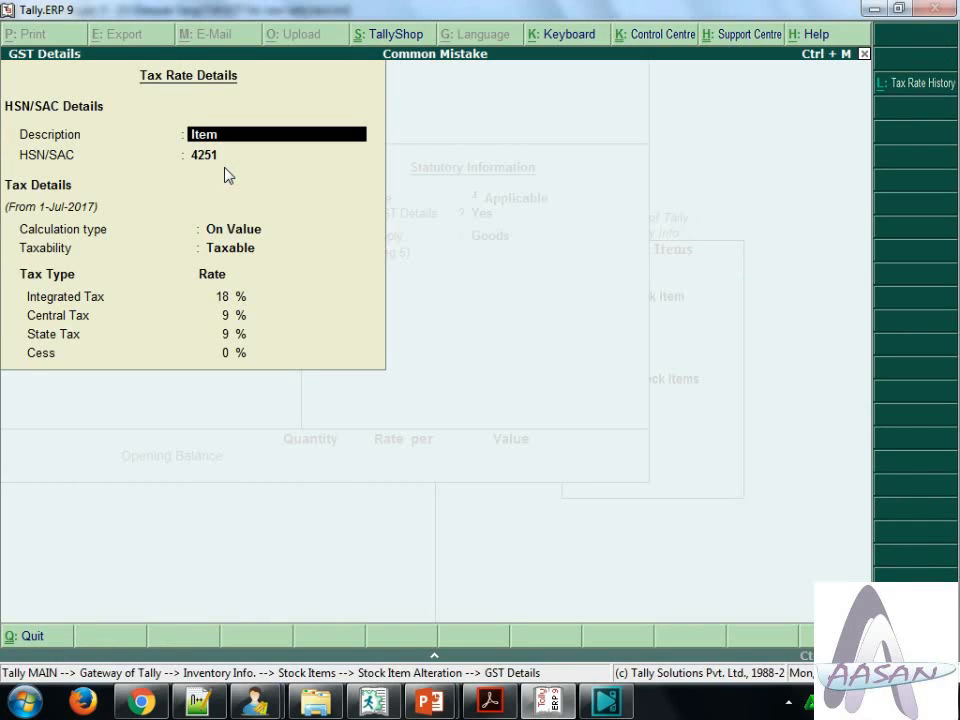
{"action": "key", "text": "alt+l"}
{"action": "key", "text": "Return"}
{"action": "key", "text": "Return"}
{"action": "key", "text": "Return"}
{"action": "key", "text": "Return"}
{"action": "key", "text": "Return"}
{"action": "key", "text": "Return"}
{"action": "key", "text": "Return"}
{"action": "key", "text": "Return"}
{"action": "key", "text": "Return"}
{"action": "key", "text": "Return"}
{"action": "key", "text": "Return"}
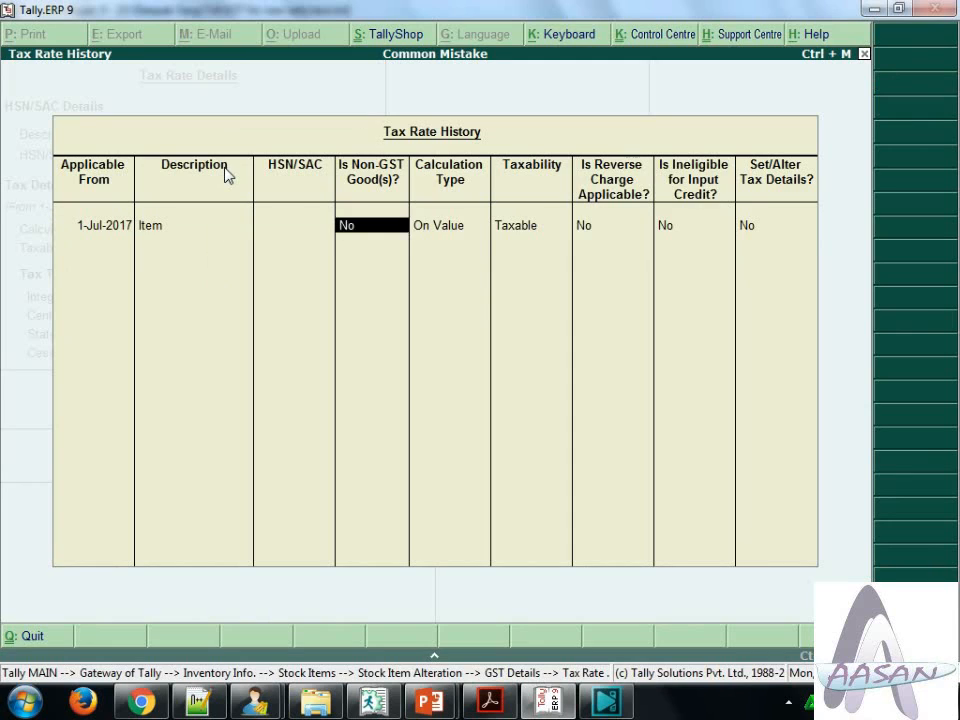
{"action": "key", "text": "Return"}
{"action": "key", "text": "Return"}
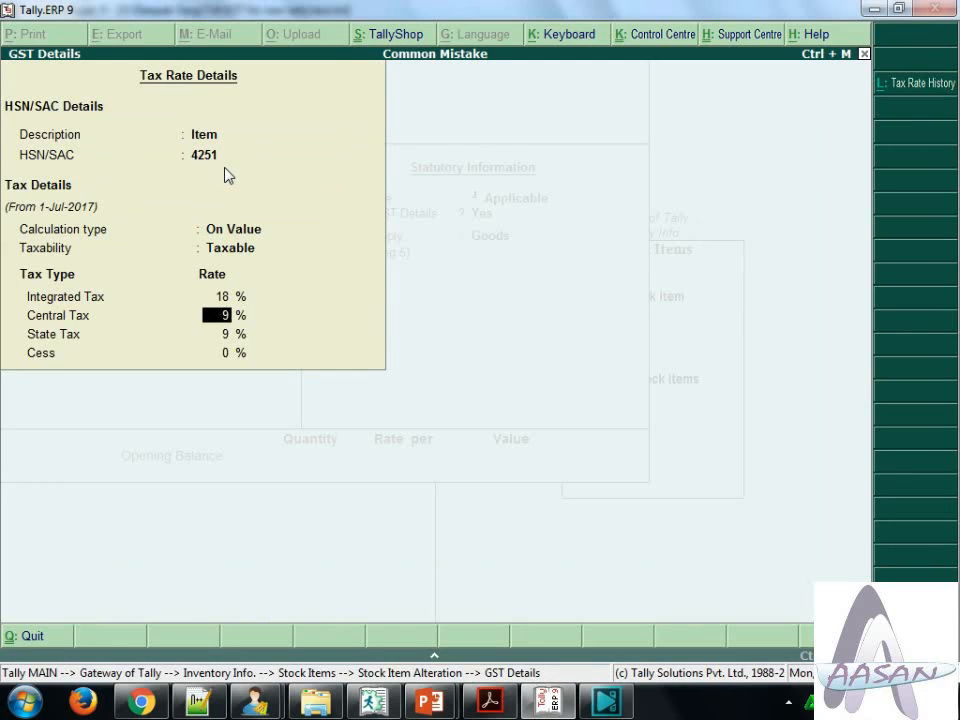
- Accept Item A's GST details and save the stock item
{"action": "key", "text": "Return"}
{"action": "key", "text": "Return"}
{"action": "key", "text": "Return"}
{"action": "key", "text": "Return"}
{"action": "key", "text": "Return"}
{"action": "key", "text": "Return"}
{"action": "key", "text": "Return"}
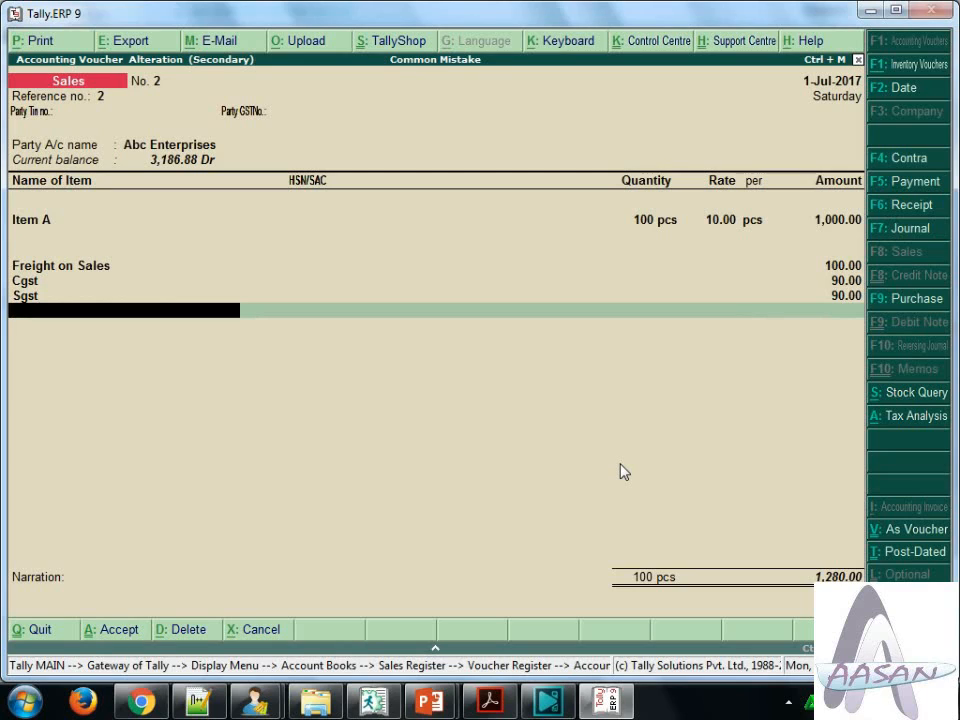
- Review the Freight on Sales line and its amount in sales voucher No. 2
{"action": "key", "text": "Up"}
{"action": "key", "text": "Up"}
{"action": "key", "text": "Up"}
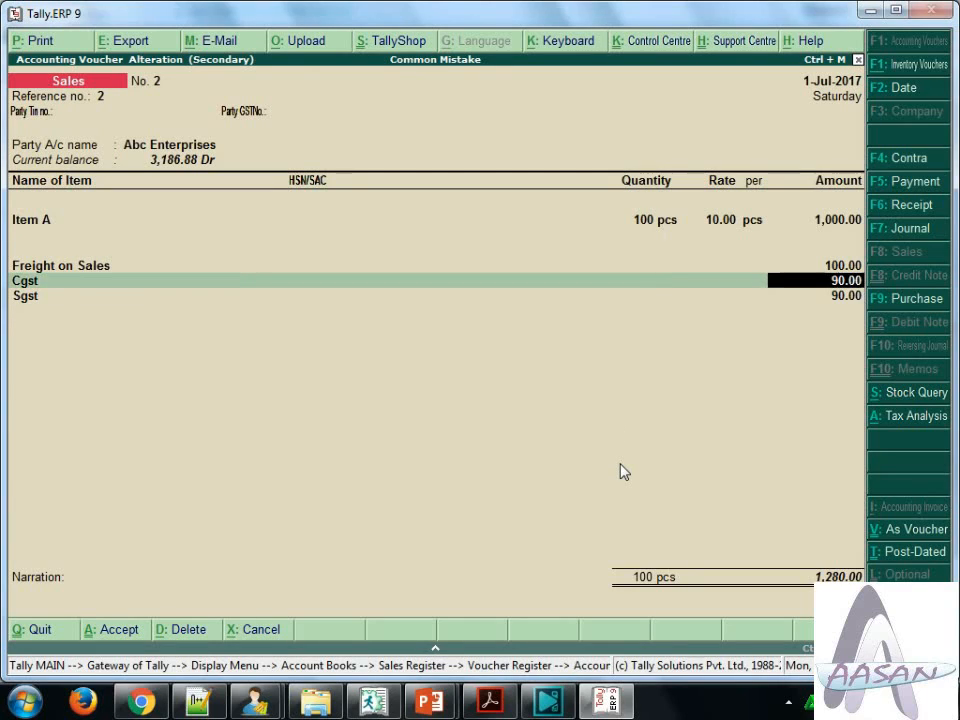
{"action": "key", "text": "Up"}
{"action": "key", "text": "Up"}
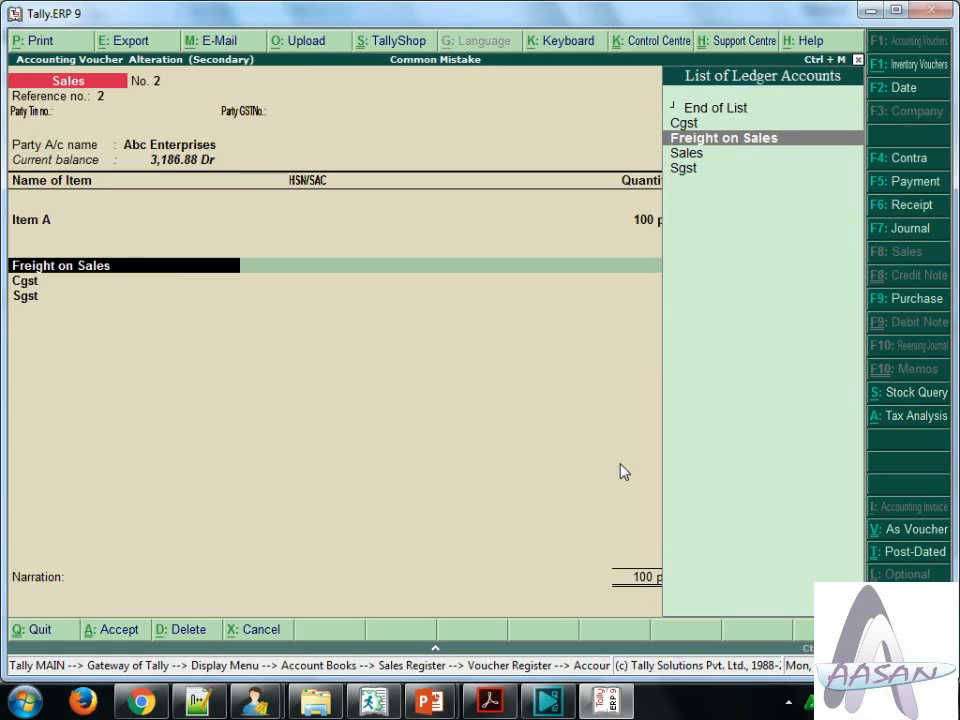
{"action": "key", "text": "Return"}
{"action": "key", "text": "Return"}
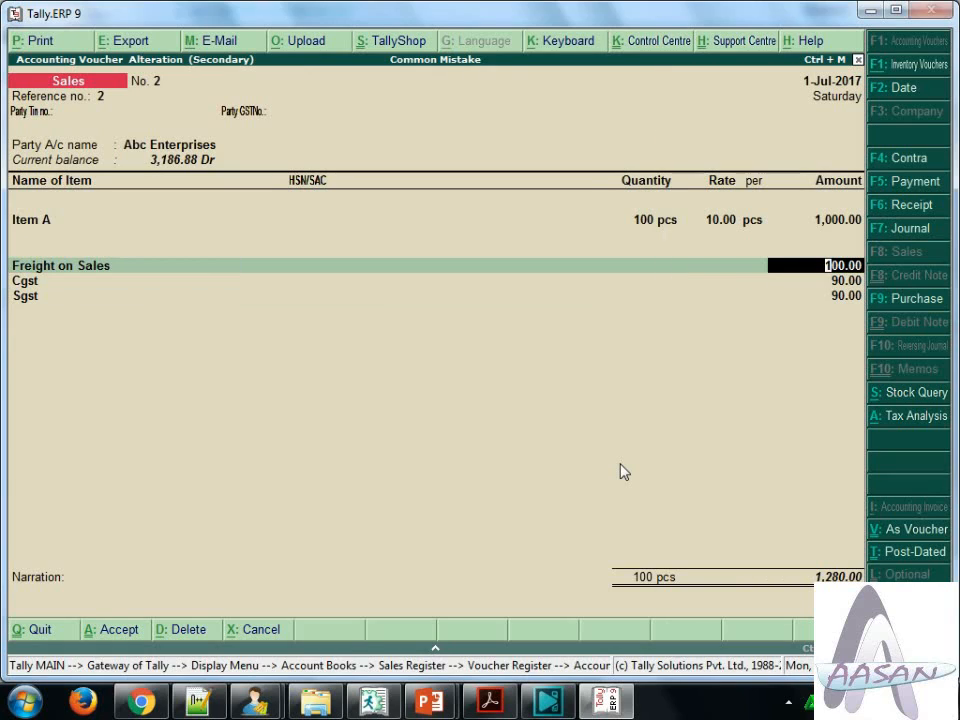
{"action": "key", "text": "Return"}
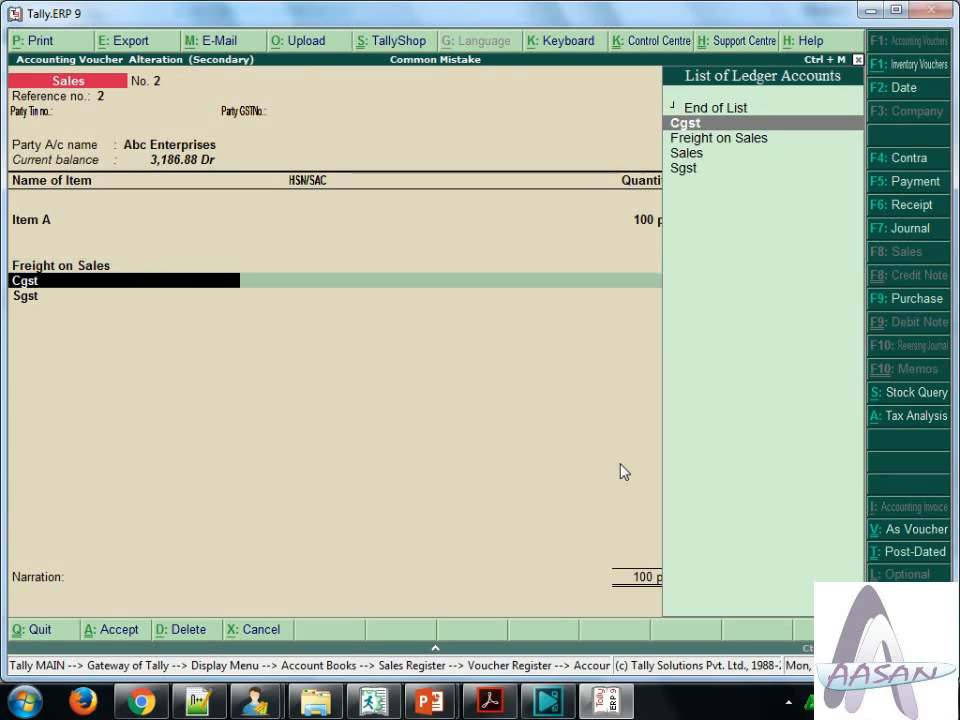
- Pass through the Cgst and Sgst lines of sales voucher No. 2 and preview its tax invoice
{"action": "key", "text": "Return"}
{"action": "key", "text": "Return"}
{"action": "key", "text": "Return"}
{"action": "key", "text": "Return"}
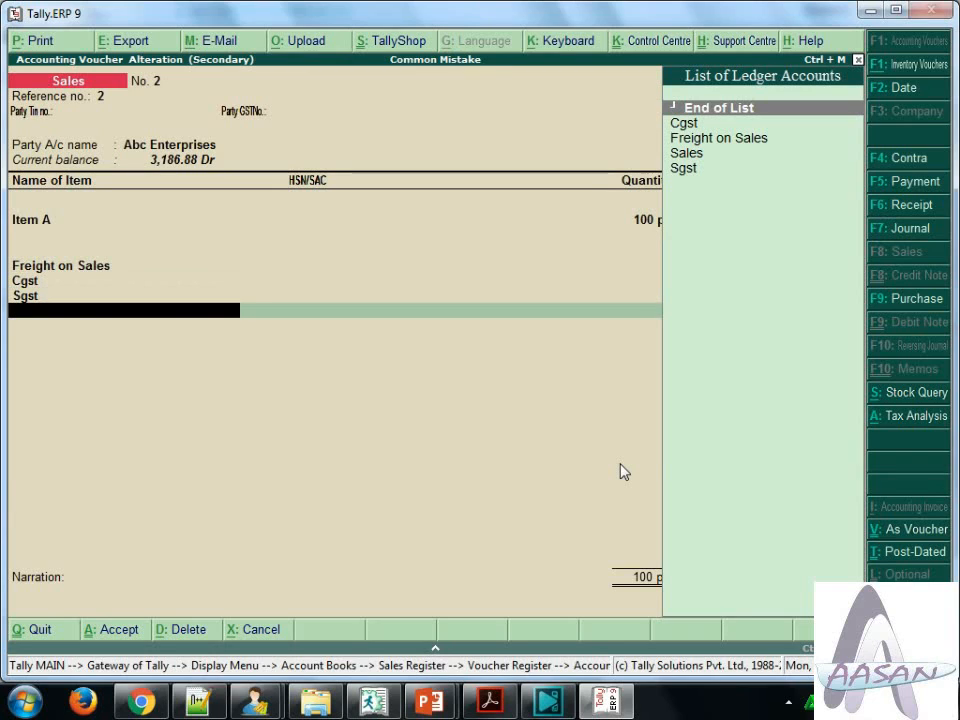
{"action": "key", "text": "Return"}
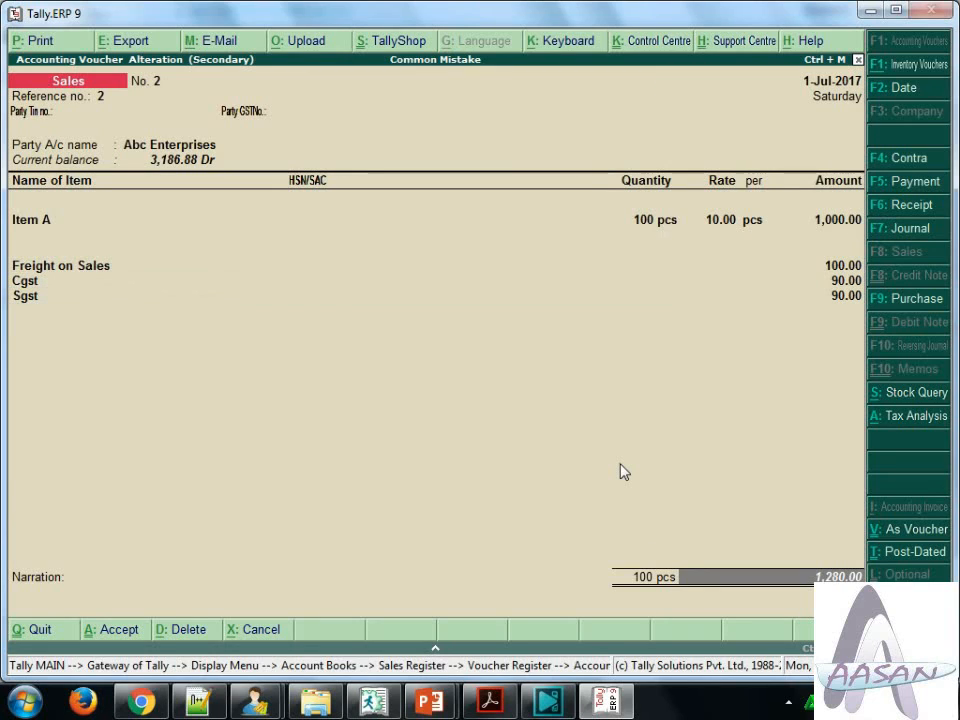
{"action": "key", "text": "alt+p"}
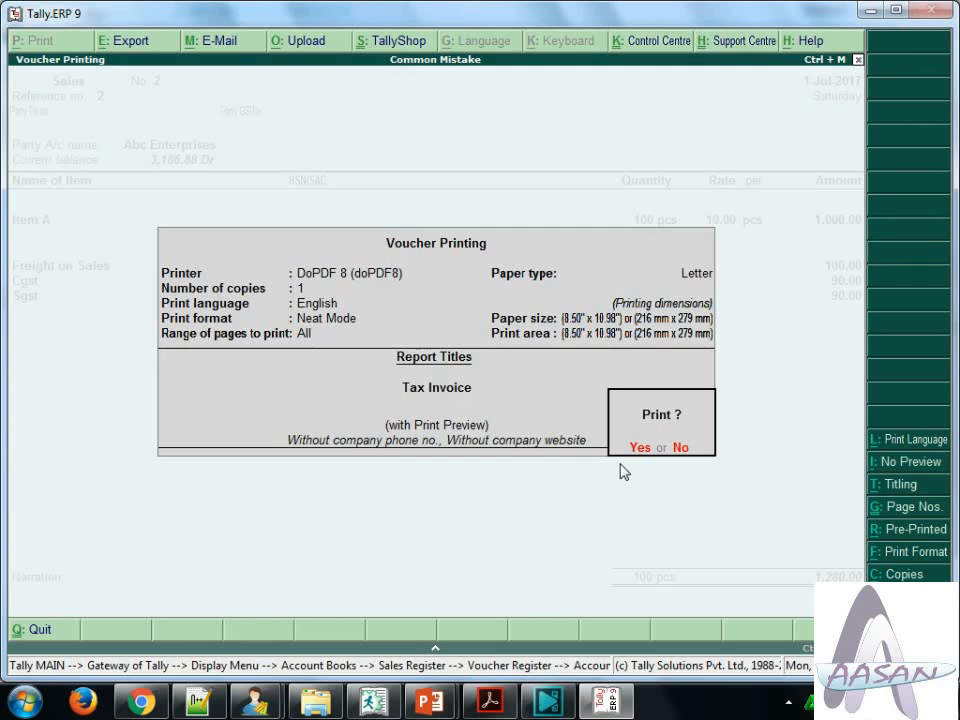
{"action": "key", "text": "Return"}
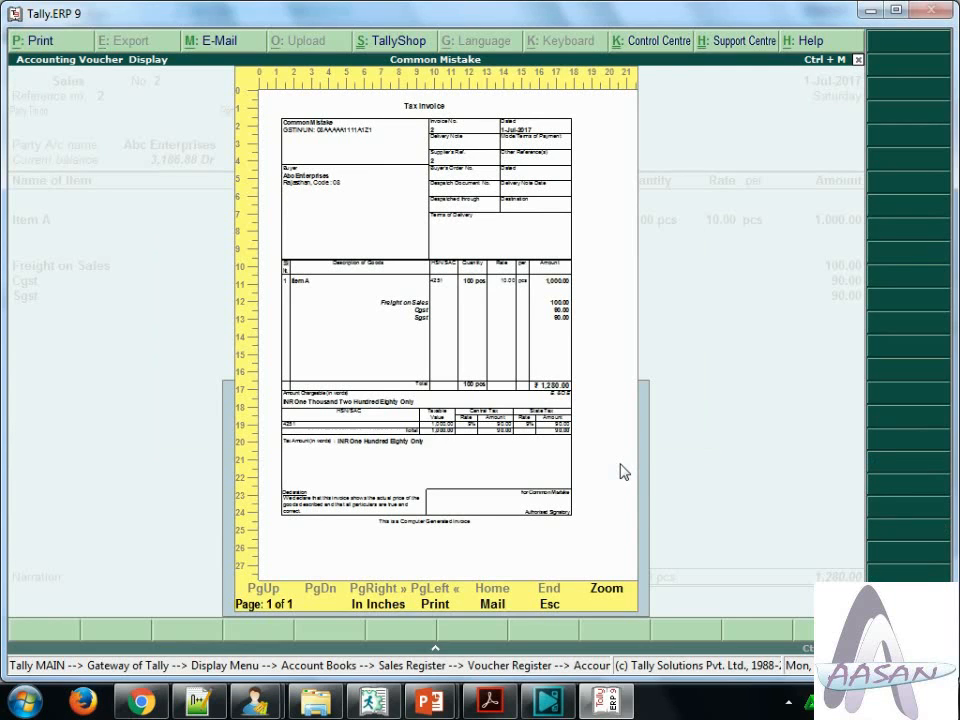
- Zoom into the tax invoice preview of sales voucher No. 2, examine its line amounts and HSN/SAC tax summary, and close the preview
{"action": "key", "text": "alt+z"}
{"action": "key", "text": "Down"}
{"action": "key", "text": "Down"}
{"action": "key", "text": "Down"}
{"action": "key", "text": "Down"}
{"action": "key", "text": "Down"}
{"action": "key", "text": "Down"}
{"action": "key", "text": "Down"}
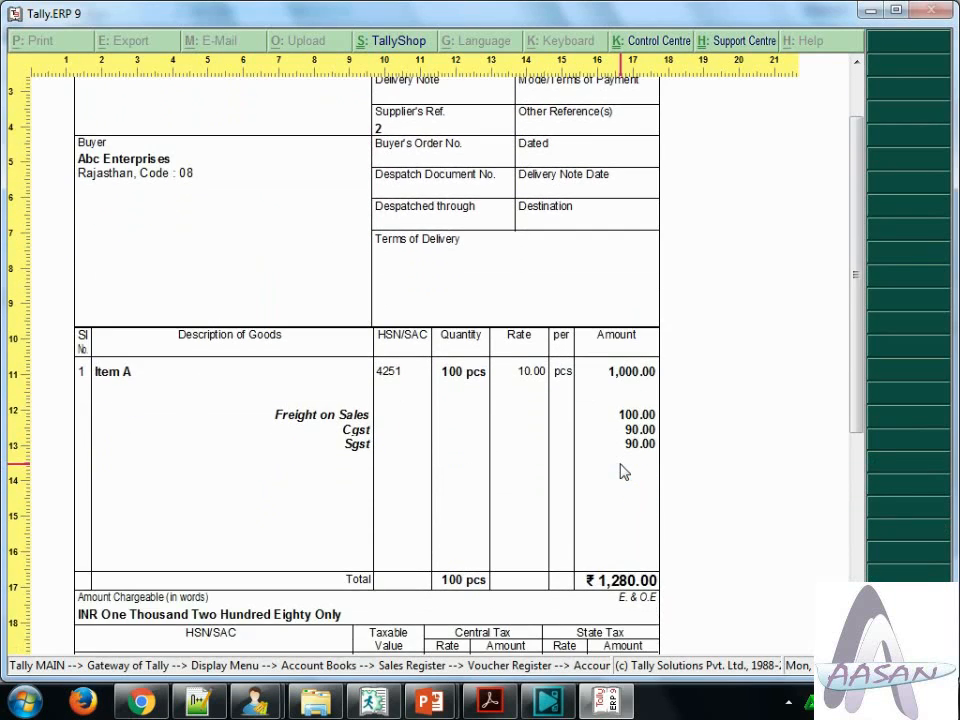
{"action": "key", "text": "Down"}
{"action": "key", "text": "Down"}
{"action": "key", "text": "Down"}
{"action": "key", "text": "Down"}
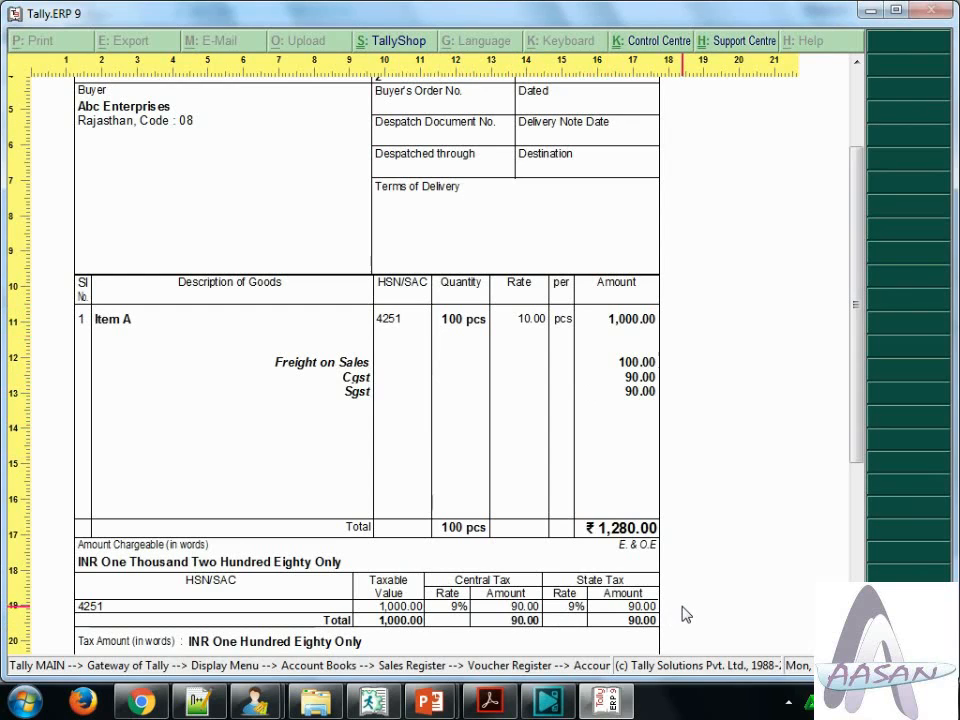
{"action": "key", "text": "Escape"}
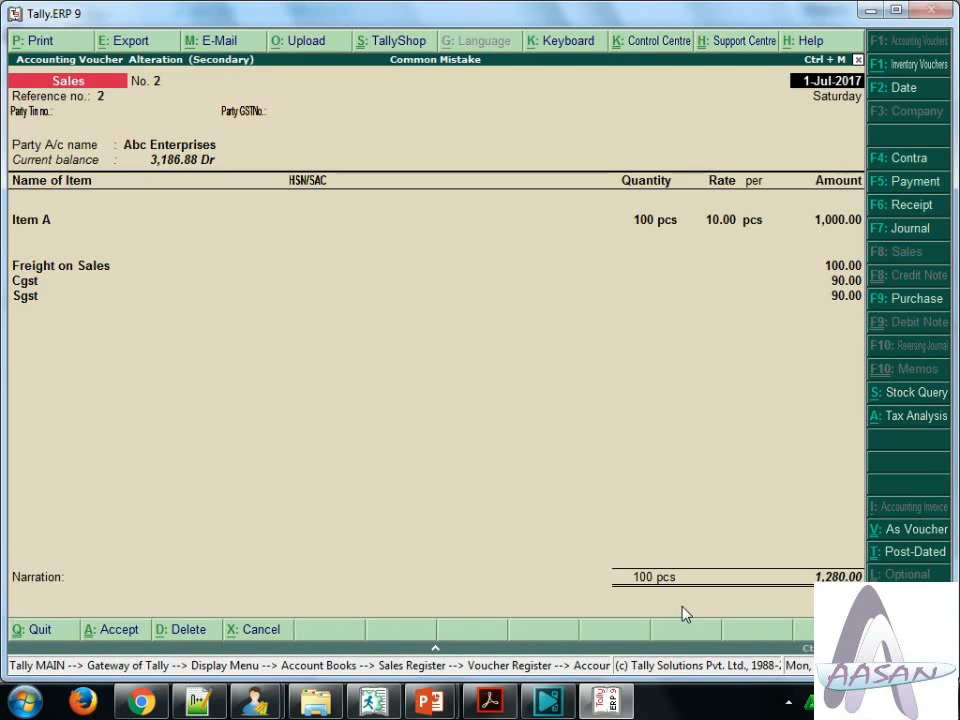
- Open the Freight on Sales ledger for alteration from within sales voucher No. 2
{"action": "key", "text": "Return"}
{"action": "key", "text": "Return"}
{"action": "key", "text": "Return"}
{"action": "key", "text": "Return"}
{"action": "key", "text": "Return"}
{"action": "key", "text": "Return"}
{"action": "key", "text": "Return"}
{"action": "key", "text": "Return"}
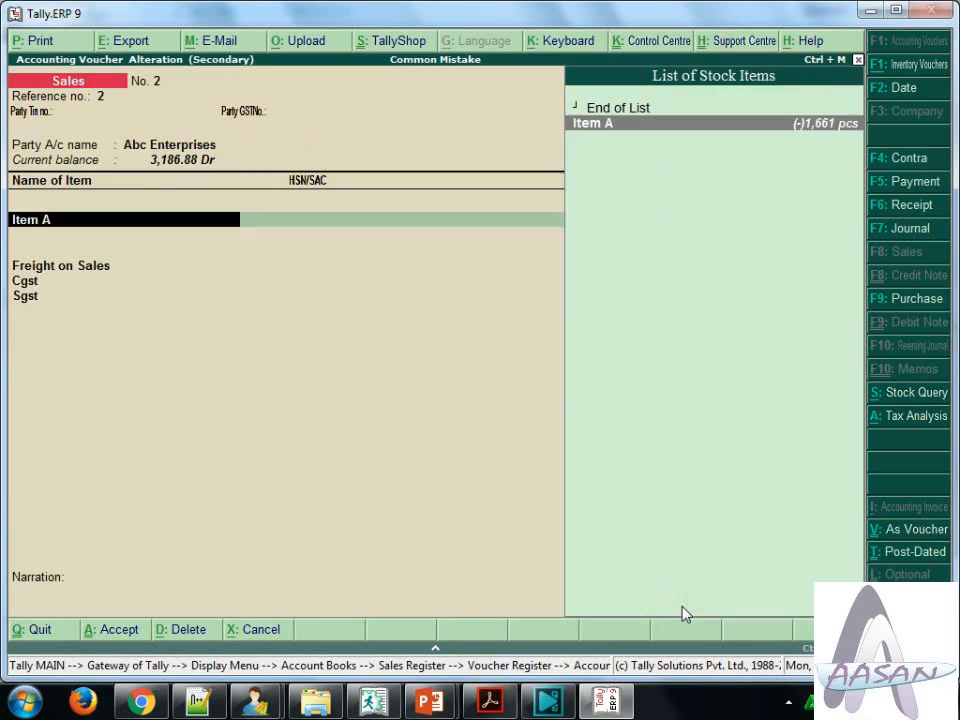
{"action": "key", "text": "Return"}
{"action": "key", "text": "Return"}
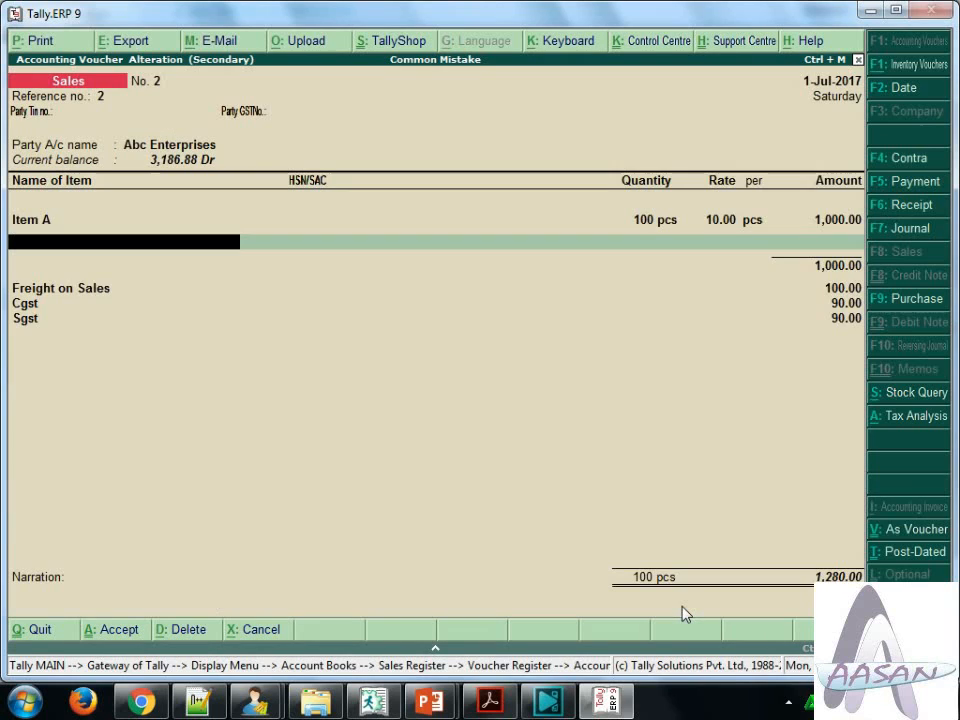
{"action": "key", "text": "ctrl+Return"}
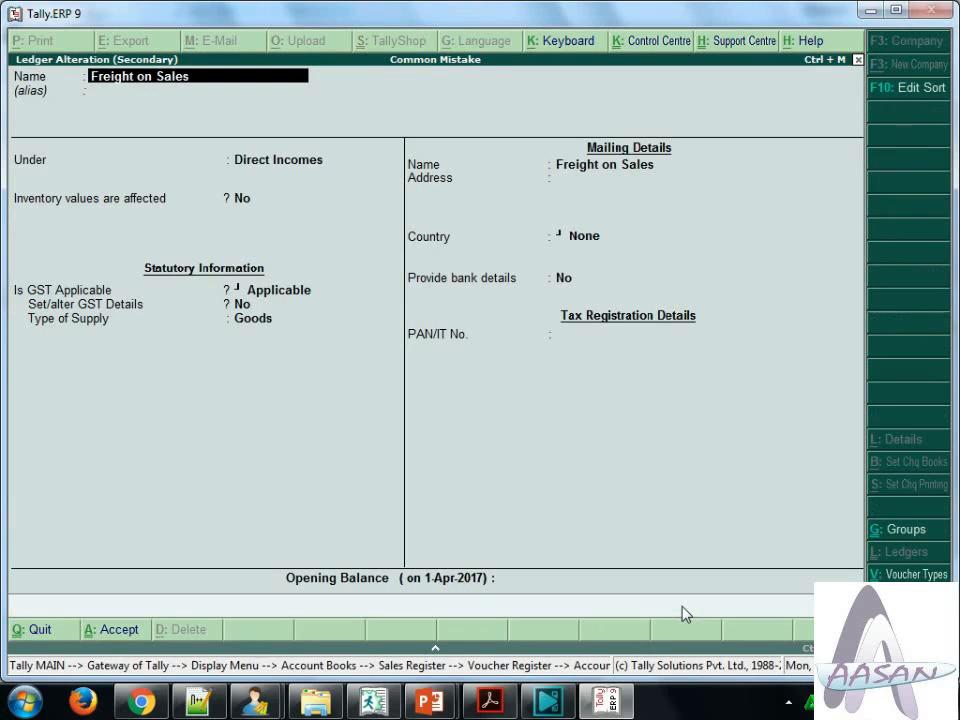
- Set Is GST Applicable to Not Applicable in the Freight on Sales ledger
{"action": "key", "text": "Return"}
{"action": "key", "text": "Return"}
{"action": "key", "text": "Return"}
{"action": "key", "text": "Return"}
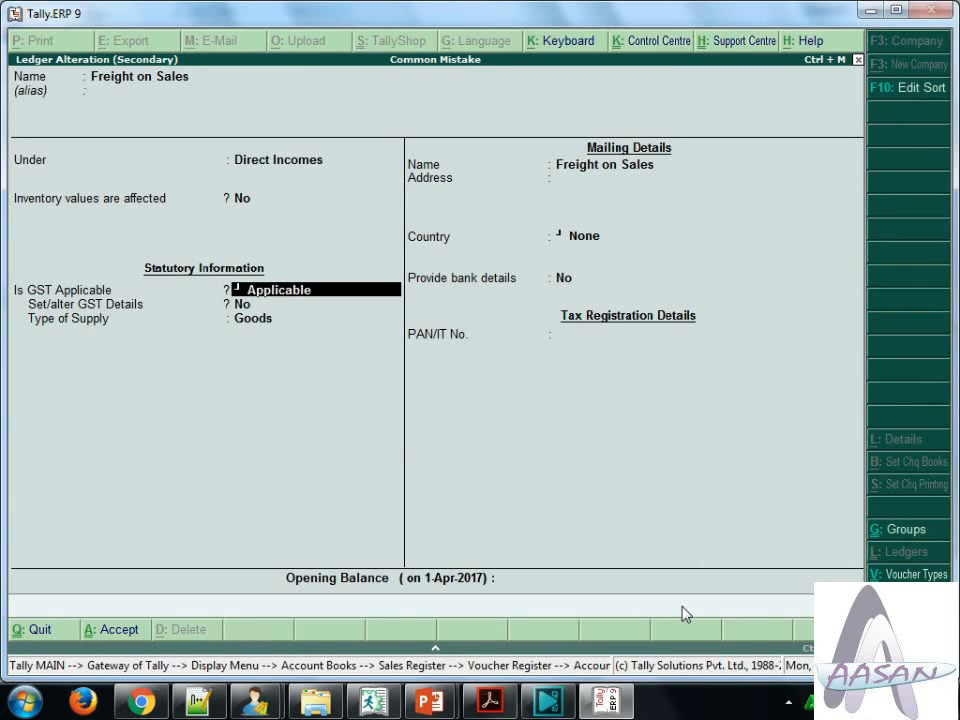
{"action": "key", "text": "Down"}
{"action": "key", "text": "Return"}
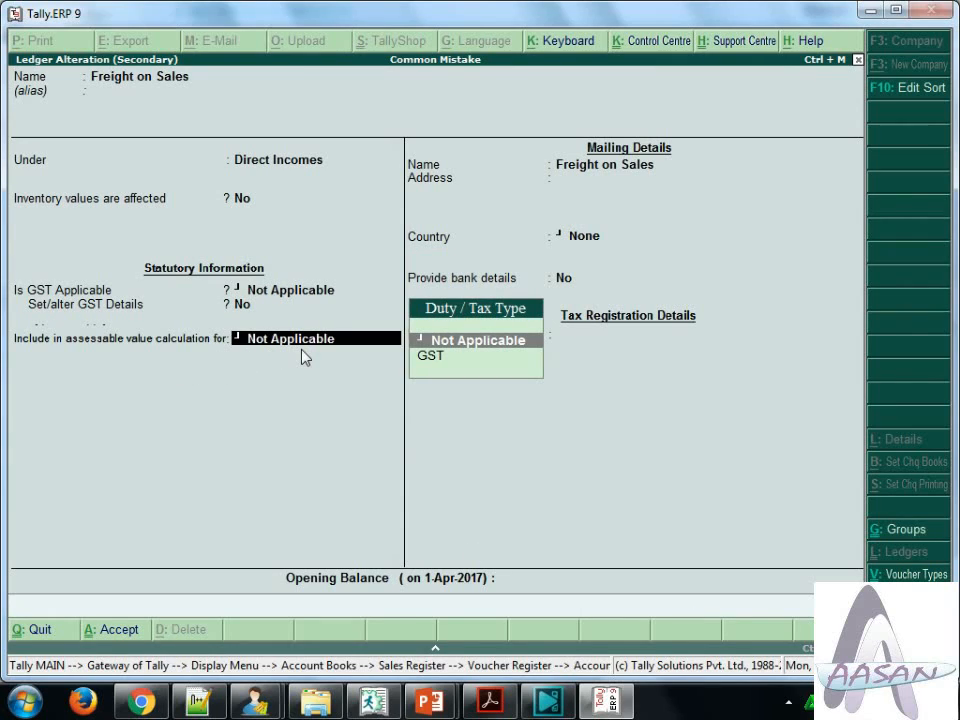
- Include the Freight on Sales ledger in the assessable value calculation for GST and appropriate it to Goods
{"action": "key", "text": "Down"}
{"action": "key", "text": "Return"}
{"action": "key", "text": "Up"}
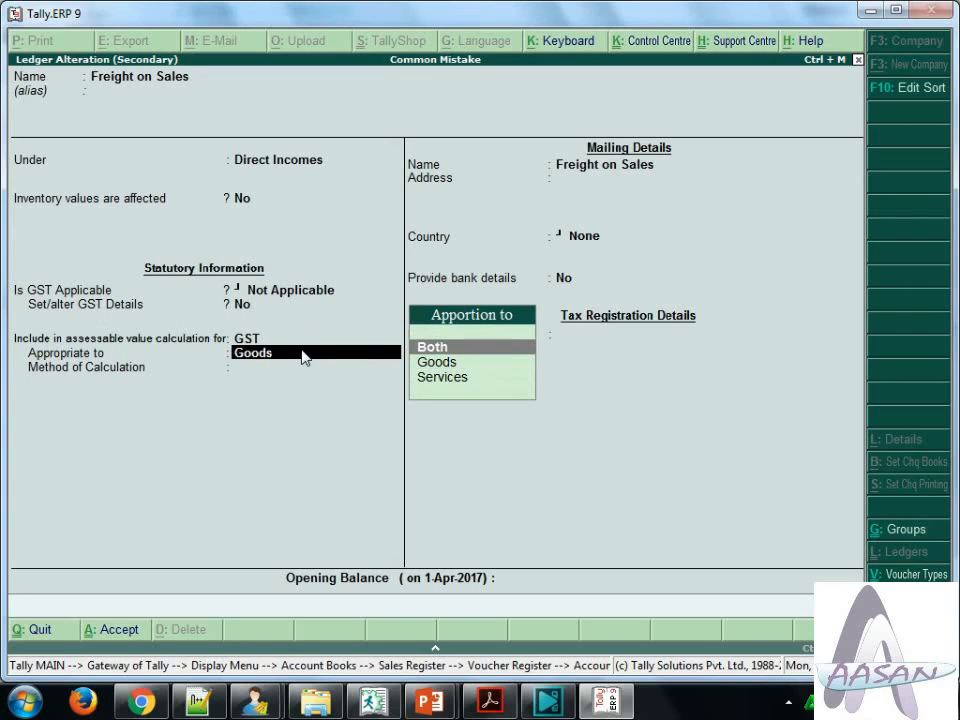
{"action": "key", "text": "Down"}
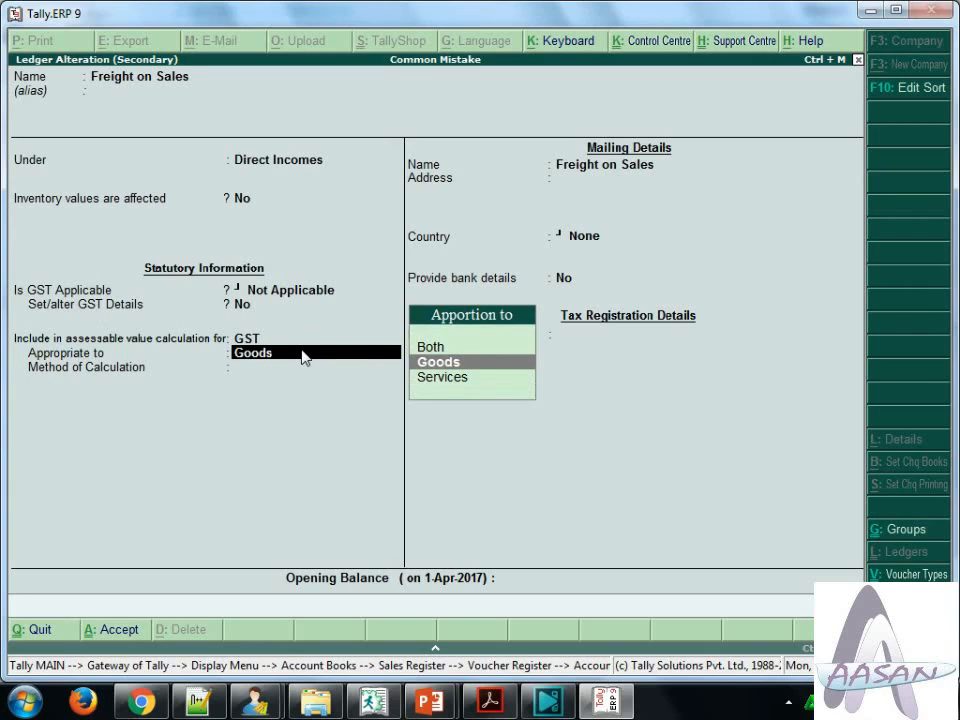
{"action": "key", "text": "Up"}
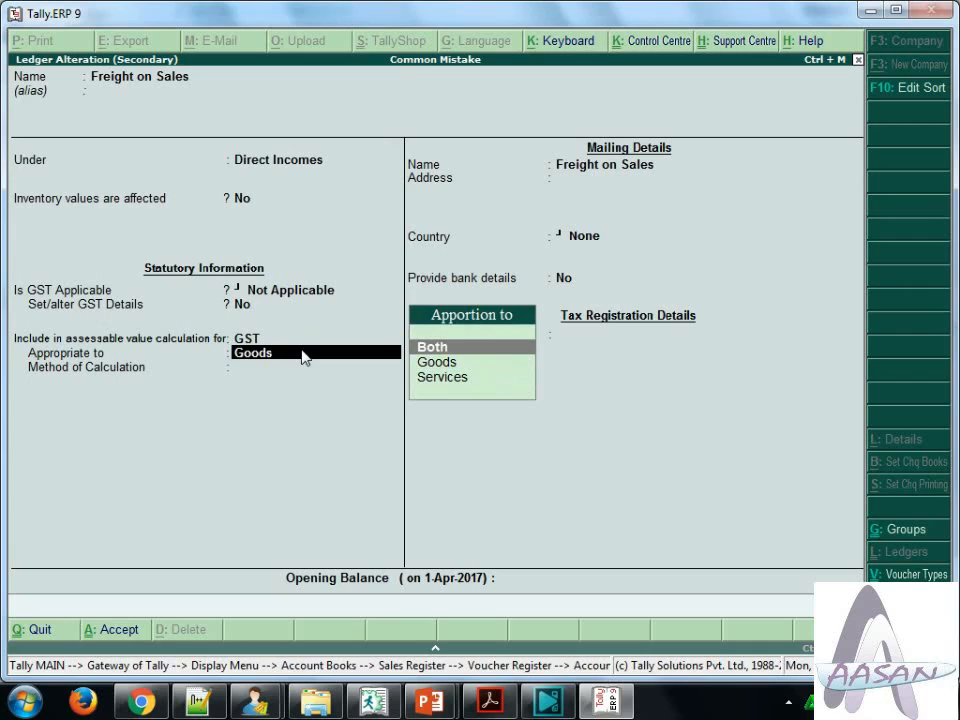
{"action": "key", "text": "Down"}
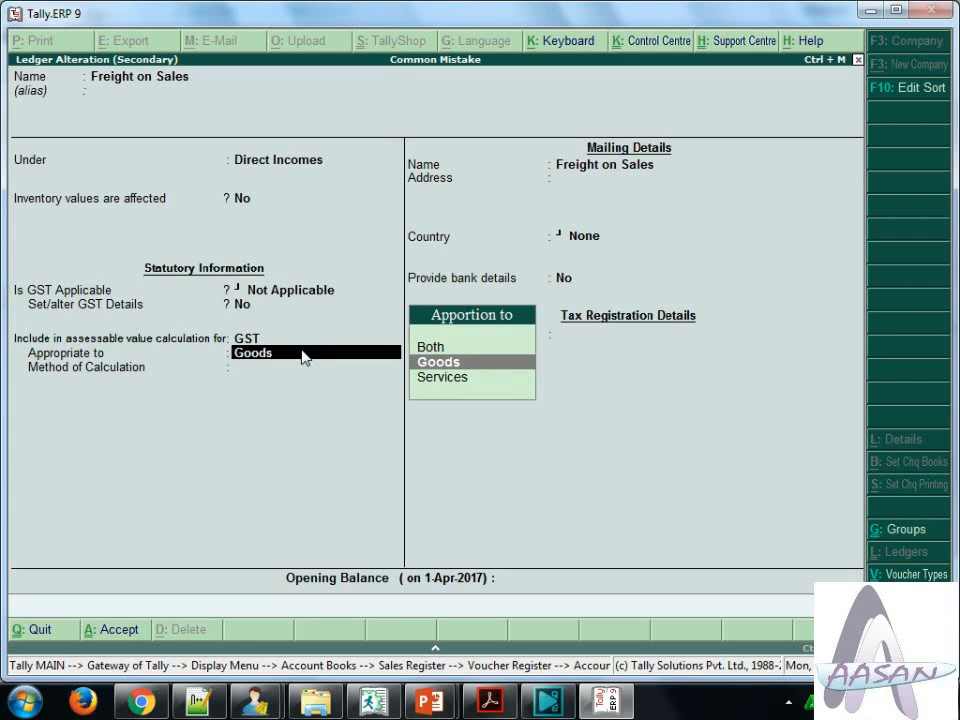
{"action": "key", "text": "Return"}
- Set the ledger's Method of Calculation to Based on Value and save the Freight on Sales ledger
{"action": "key", "text": "Down"}
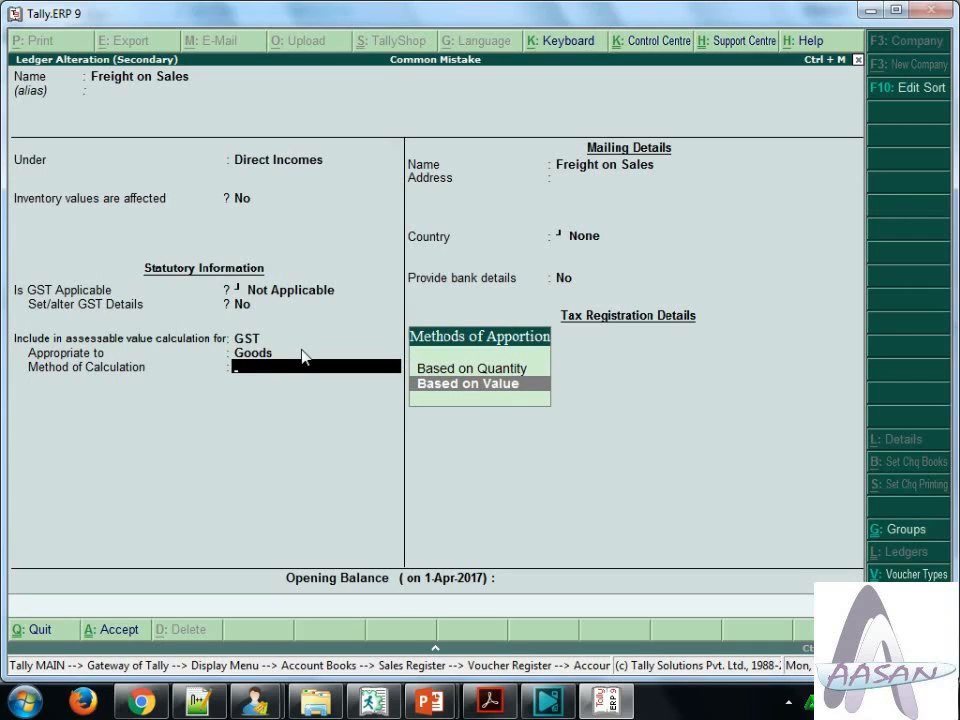
{"action": "key", "text": "Return"}
{"action": "key", "text": "Return"}
{"action": "key", "text": "Return"}
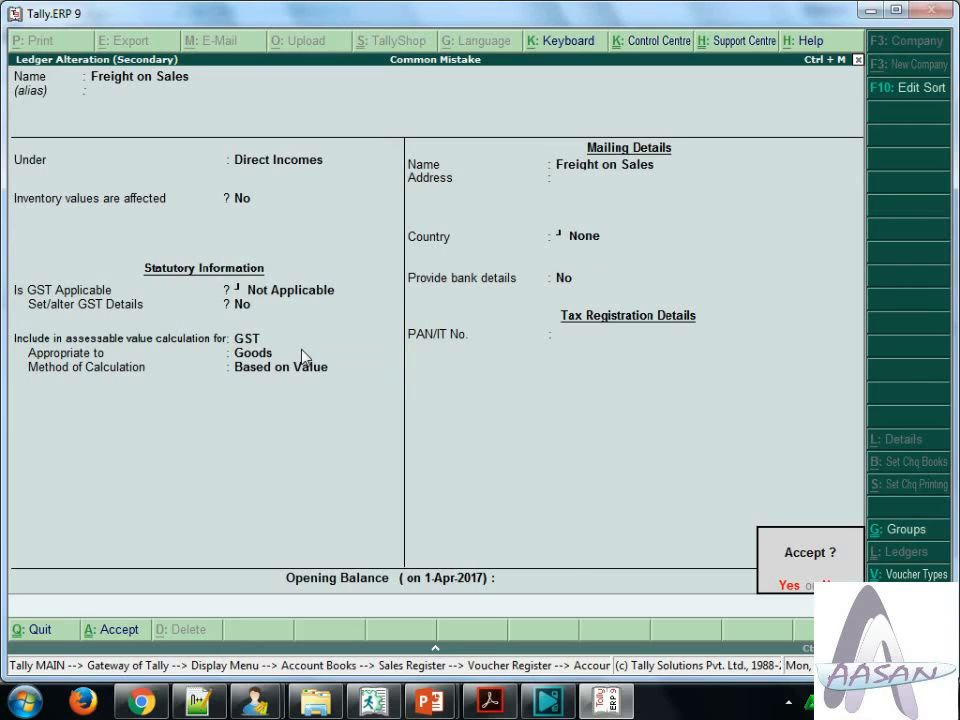
{"action": "key", "text": "Return"}
- Recalculate the Cgst and Sgst lines of sales voucher No. 2 and save the voucher
{"action": "key", "text": "Return"}
{"action": "key", "text": "Return"}
{"action": "key", "text": "Return"}
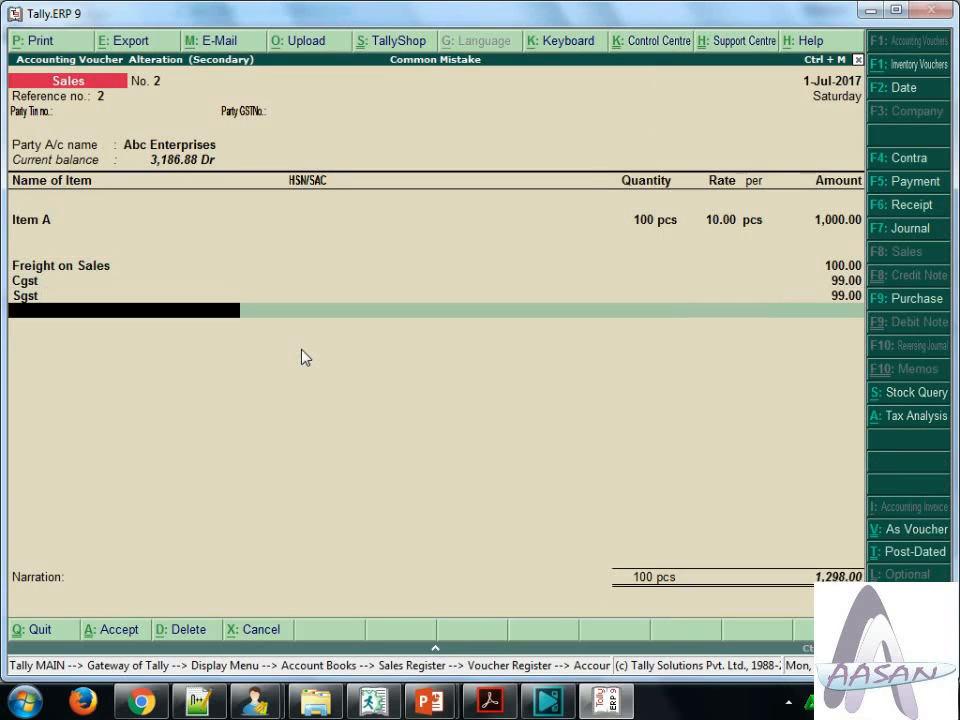
{"action": "key", "text": "Return"}
{"action": "key", "text": "Return"}
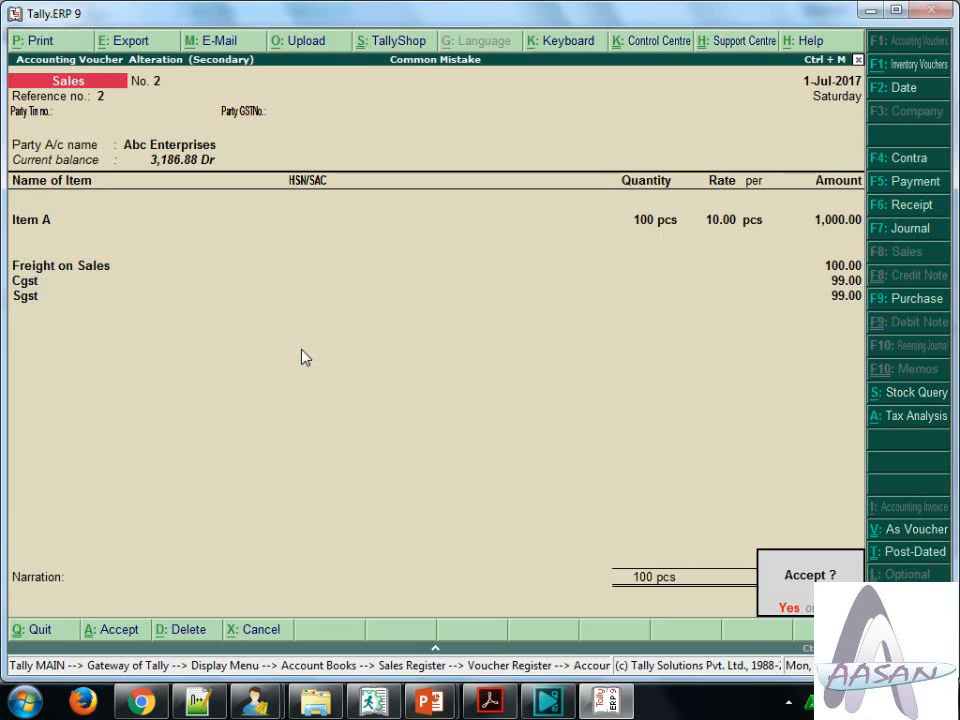
{"action": "key", "text": "Return"}
{"action": "key", "text": "Return"}
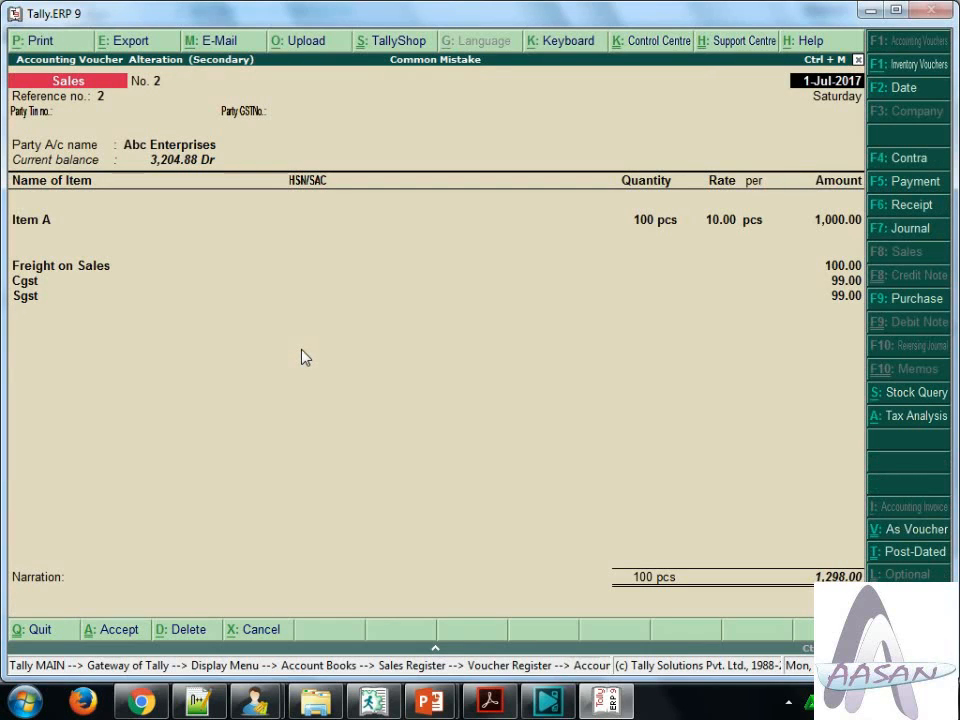
{"action": "key", "text": "alt+o"}
{"action": "key", "text": "Escape"}
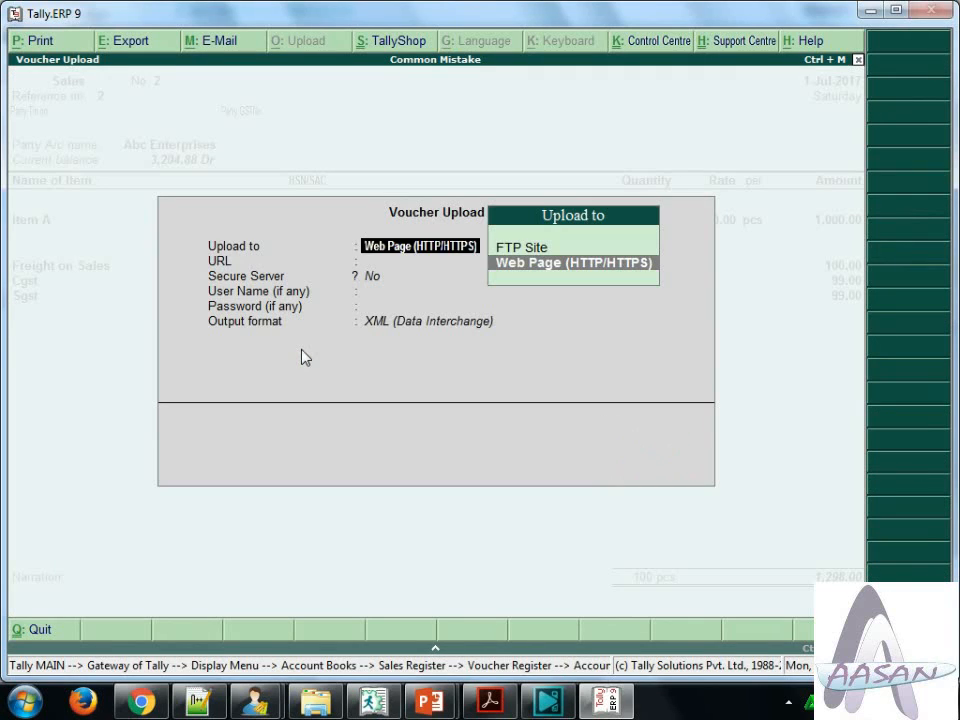
{"action": "key", "text": "BackSpace"}
{"action": "key", "text": "Escape"}
- Preview the updated tax invoice of sales voucher No. 2 and examine its taxable value and the central and state tax amounts
{"action": "key", "text": "alt+p"}
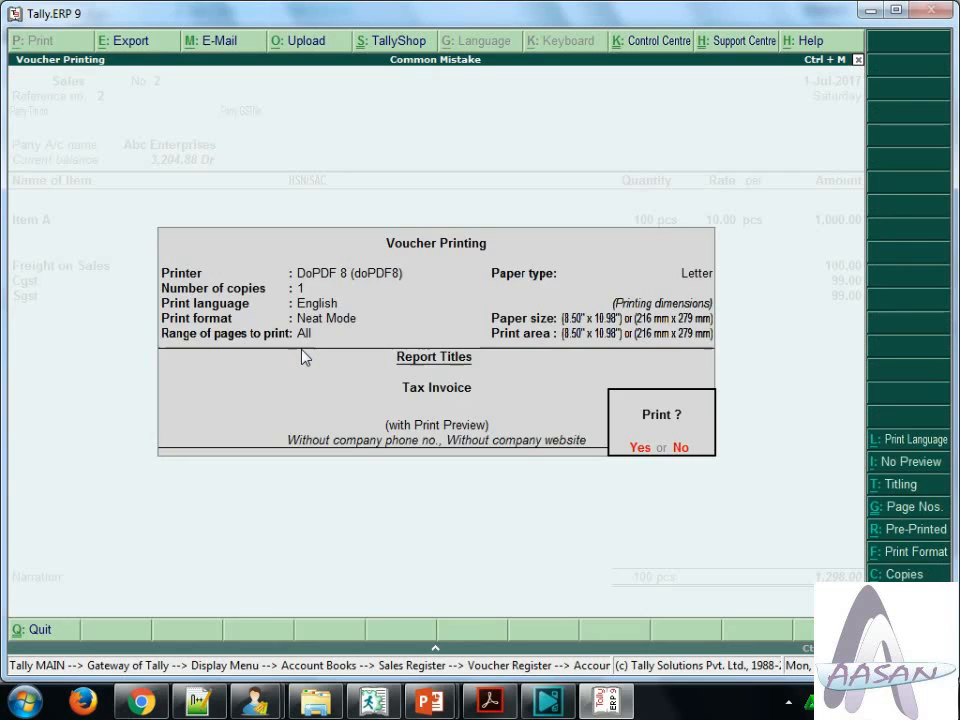
{"action": "key", "text": "Return"}
{"action": "key", "text": "Return"}
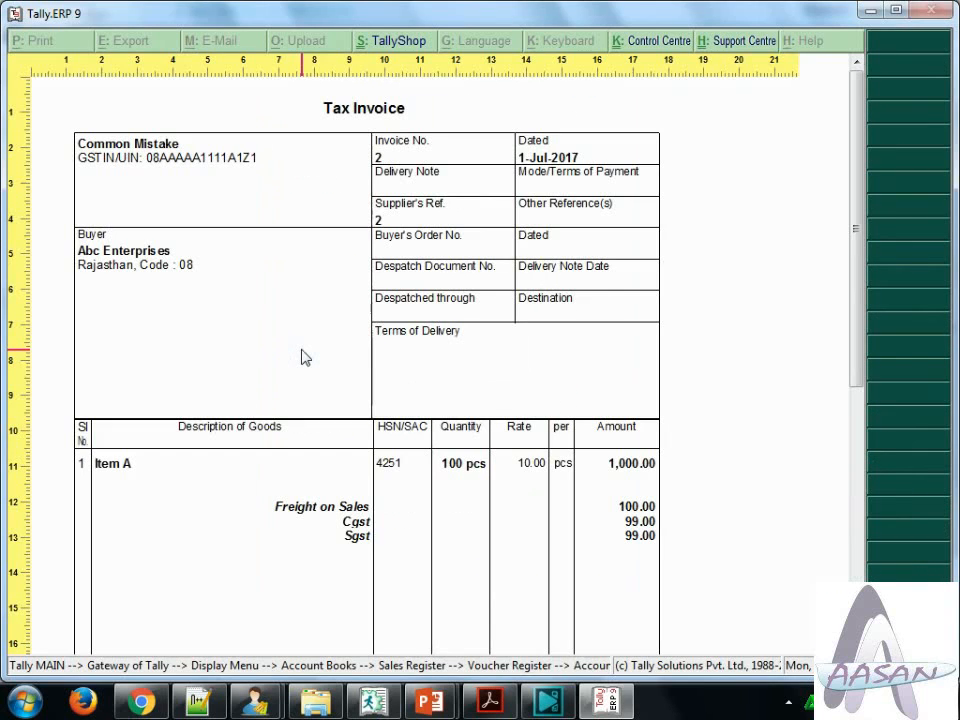
{"action": "key", "text": "Down"}
{"action": "key", "text": "Down"}
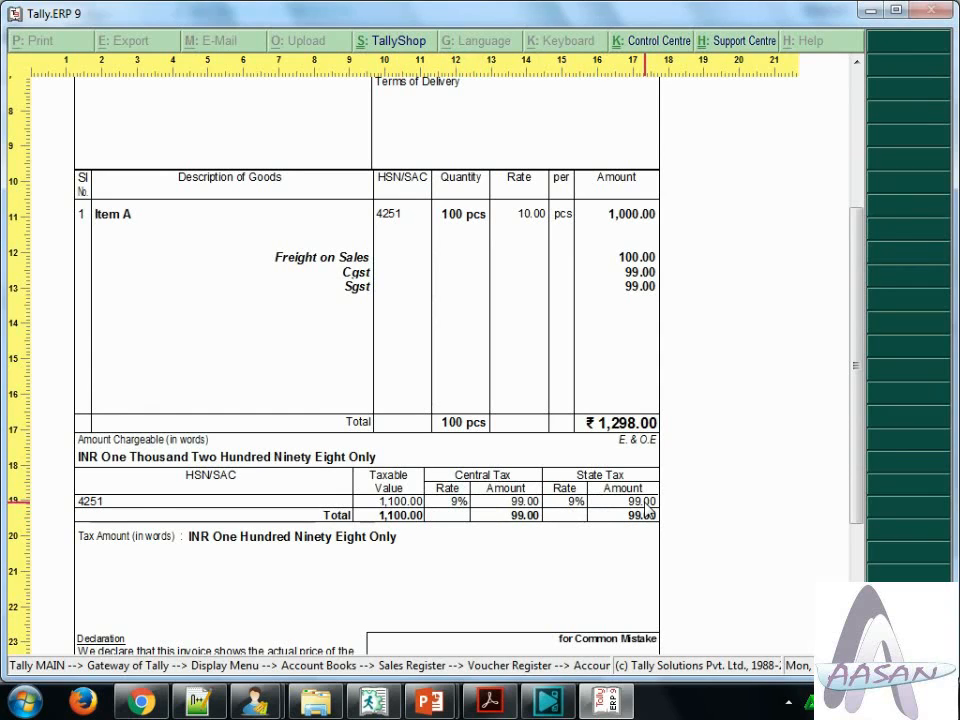
{"action": "key", "text": "Escape"}
- Quit the alteration of sales voucher No. 2 and return to the voucher register
{"action": "key", "text": "Escape"}
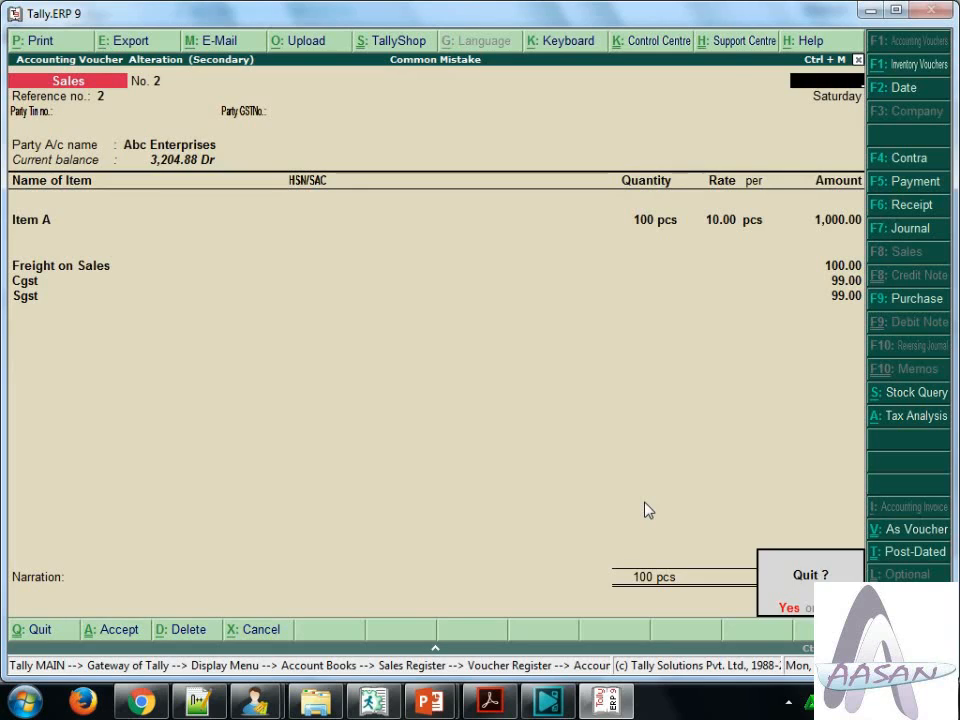
{"action": "key", "text": "y"}
{"action": "key", "text": "Return"}
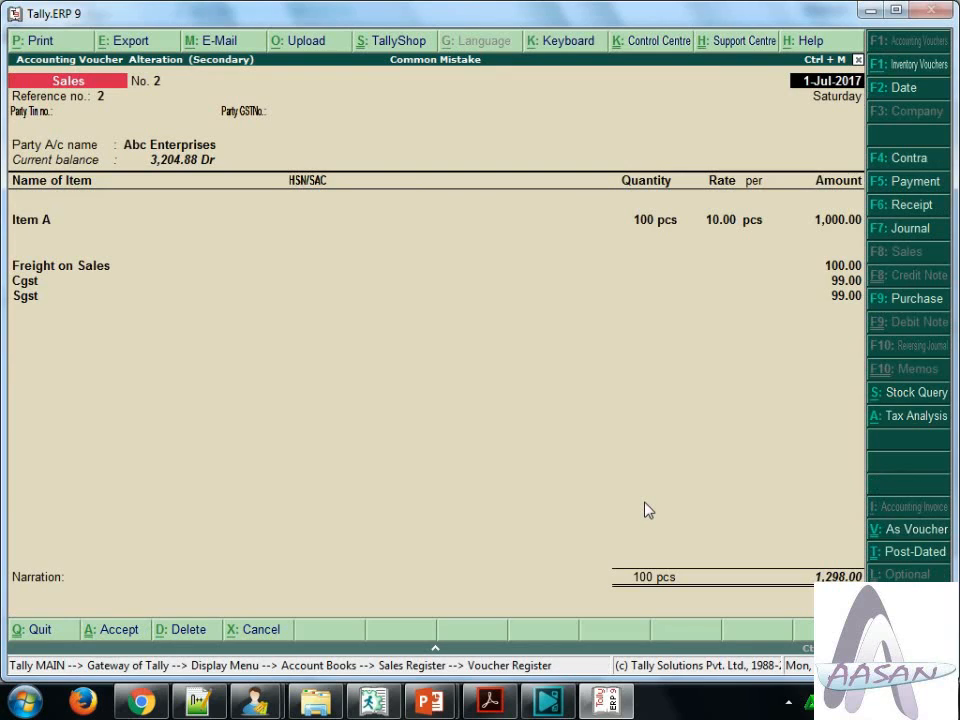